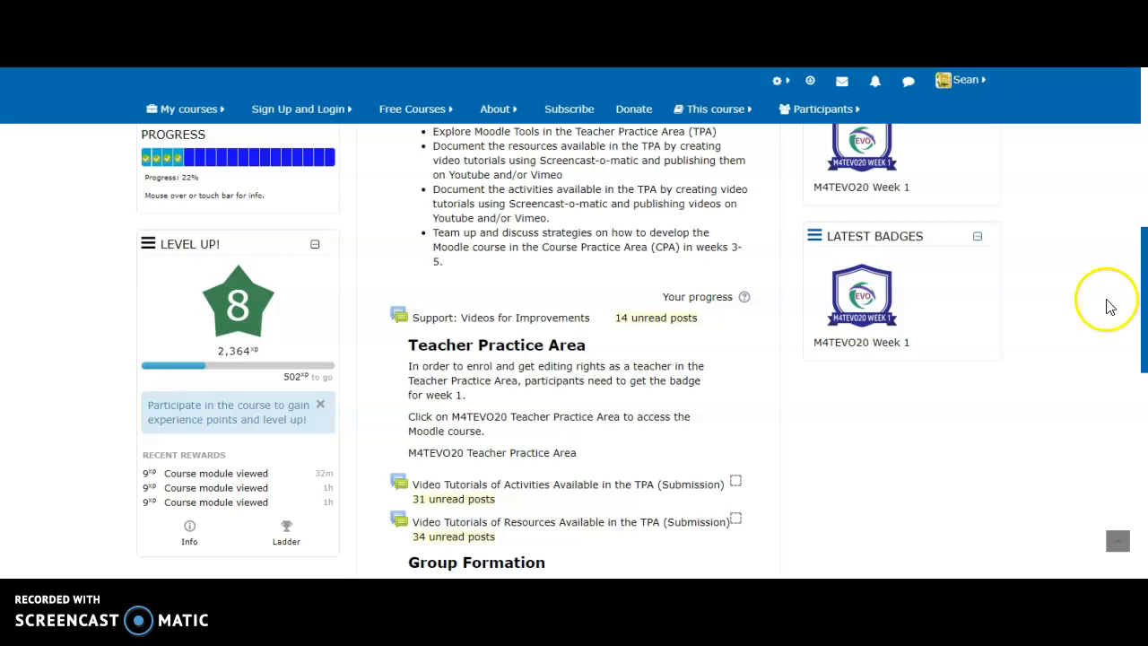
# Step: Show the Electronic Village Online EVO20 course submenu under My courses
pyautogui.moveTo(1144, 333); pyautogui.dragTo(1139, 294)
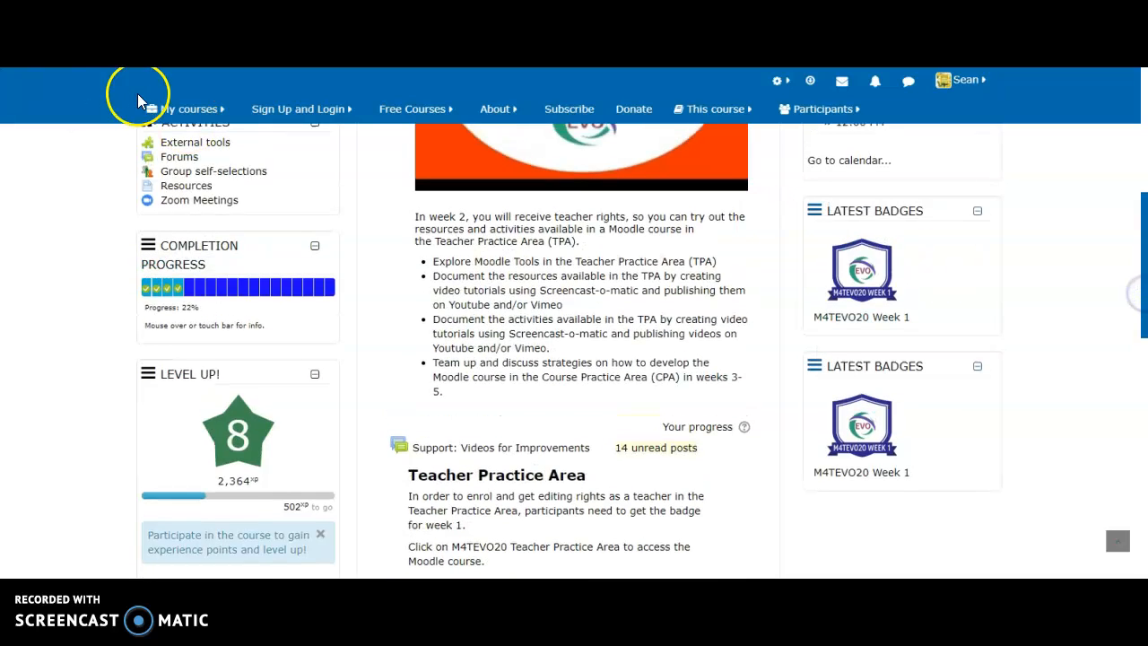
pyautogui.moveTo(179, 109)
pyautogui.moveTo(198, 162)
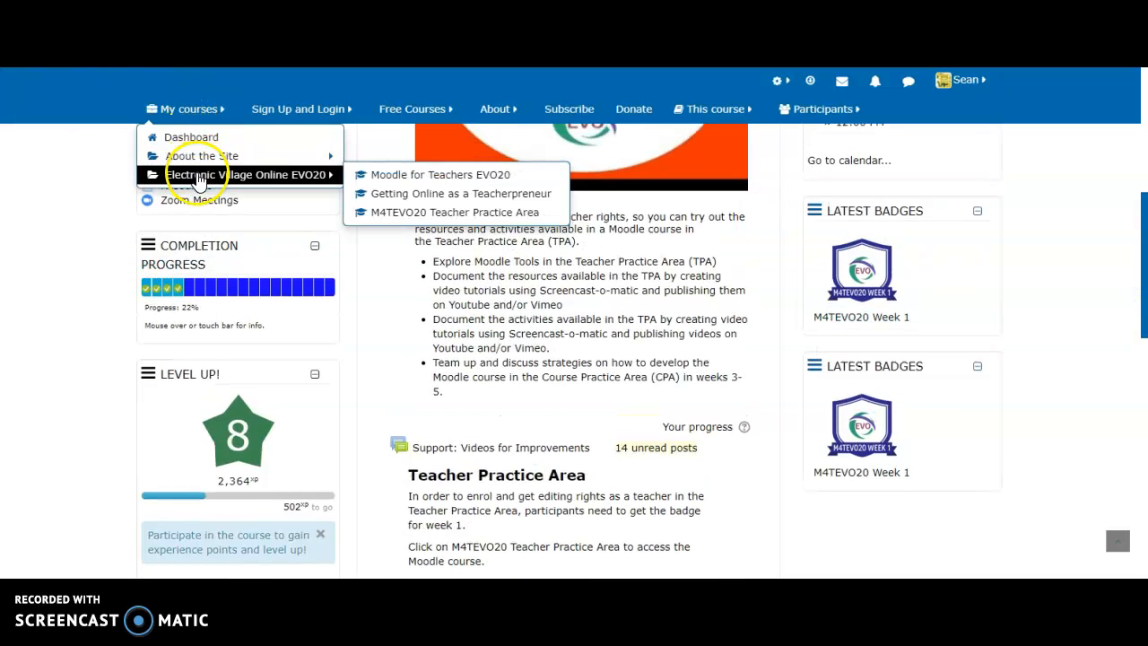
# Step: Open the M4TEVO20 Teacher Practice Area course and switch to its Topic 28 section
pyautogui.click(380, 215)
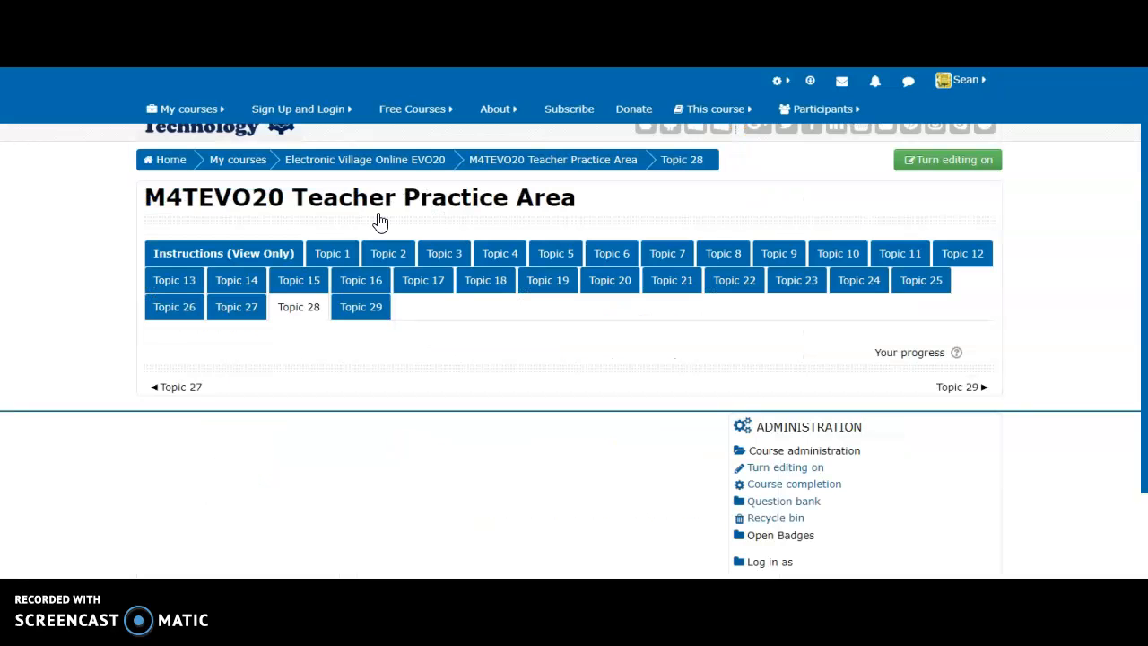
pyautogui.scroll(1, 380, 221)
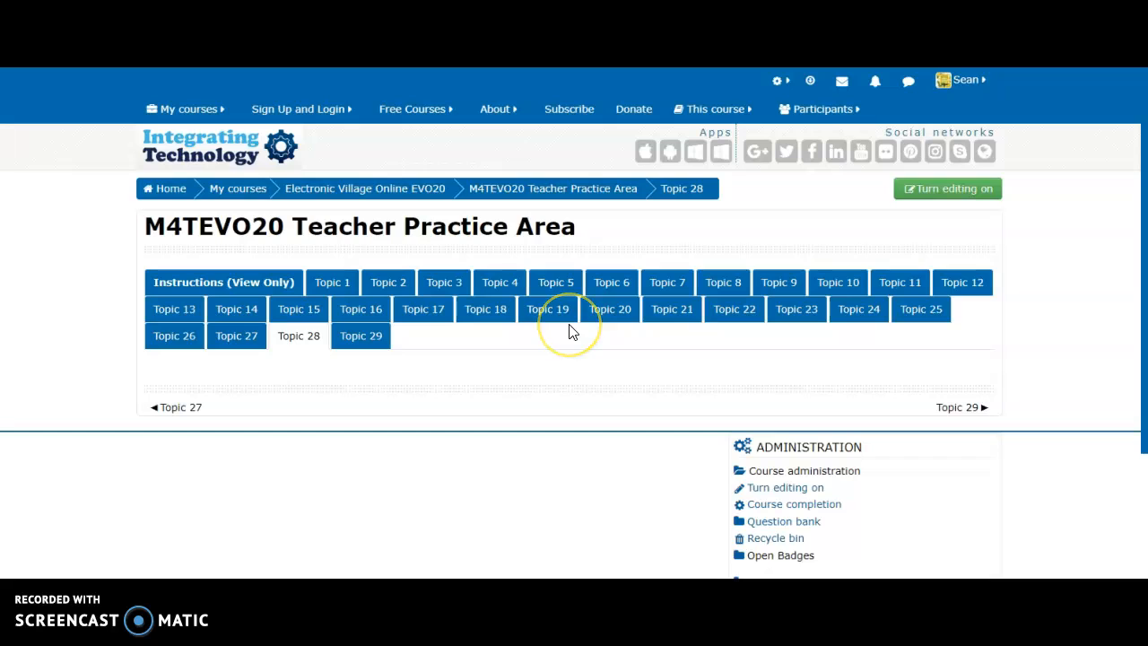
pyautogui.click(301, 341)
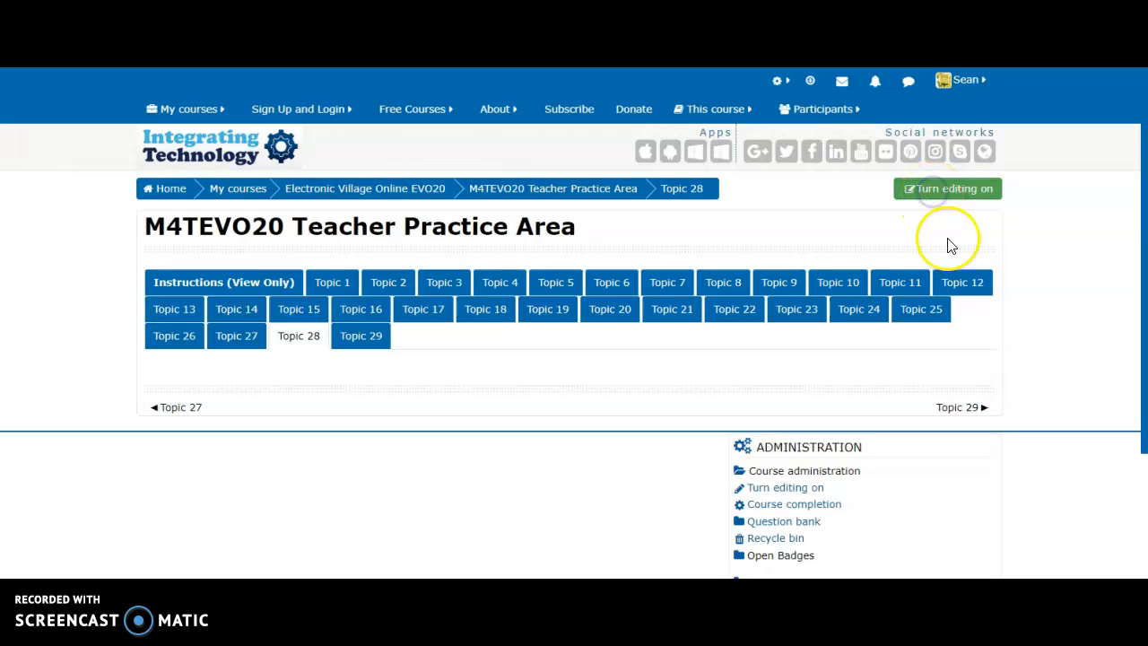
# Step: Turn editing on and pick BigBlueButtonBN in the activity chooser, checking its help page
pyautogui.click(941, 190)
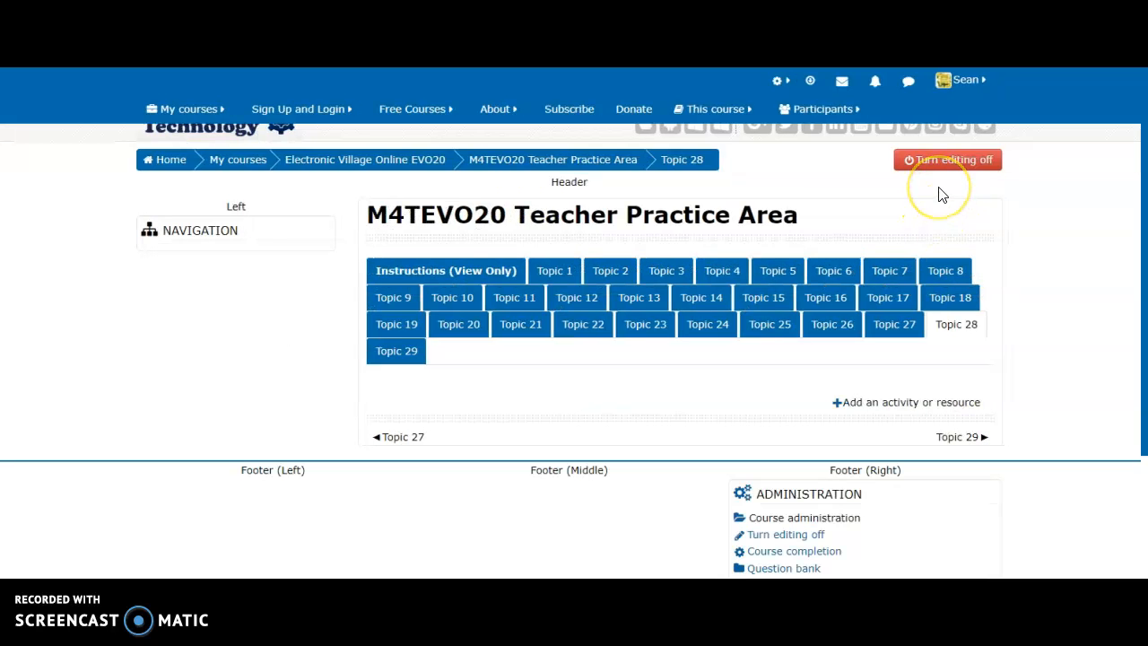
pyautogui.scroll(1, 932, 359)
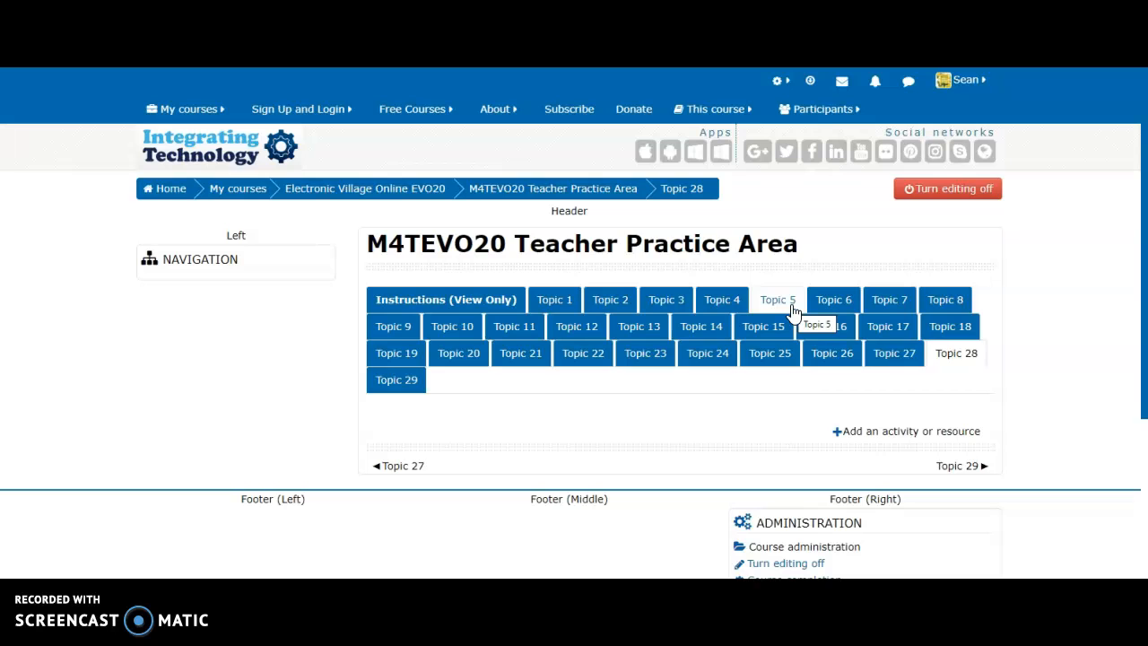
pyautogui.click(871, 435)
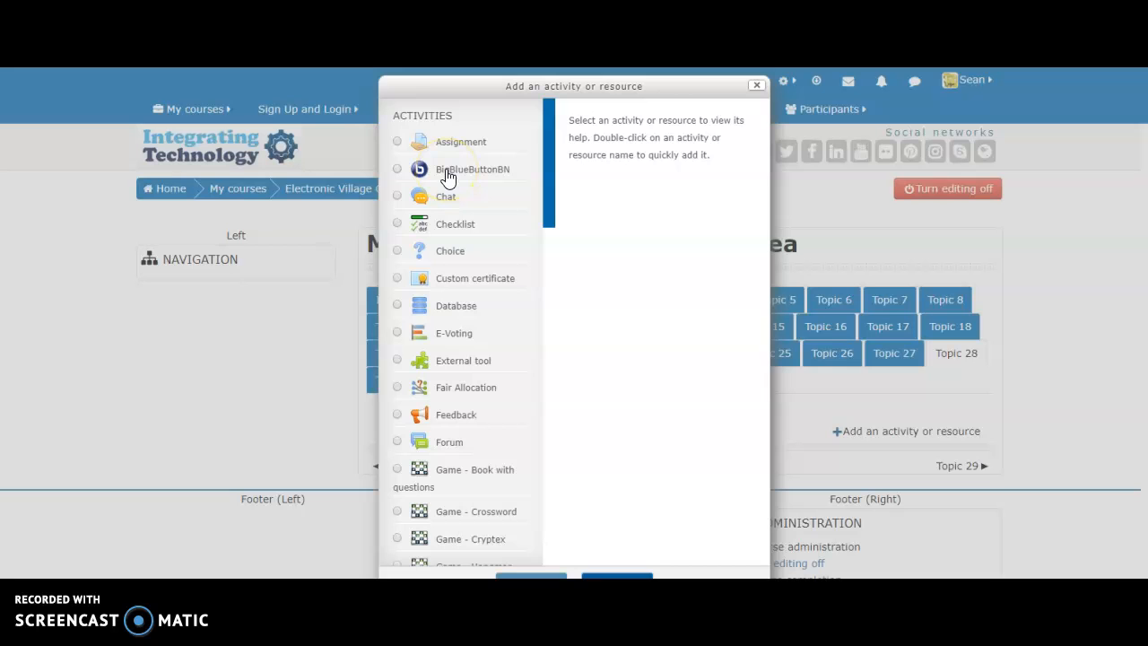
pyautogui.click(447, 174)
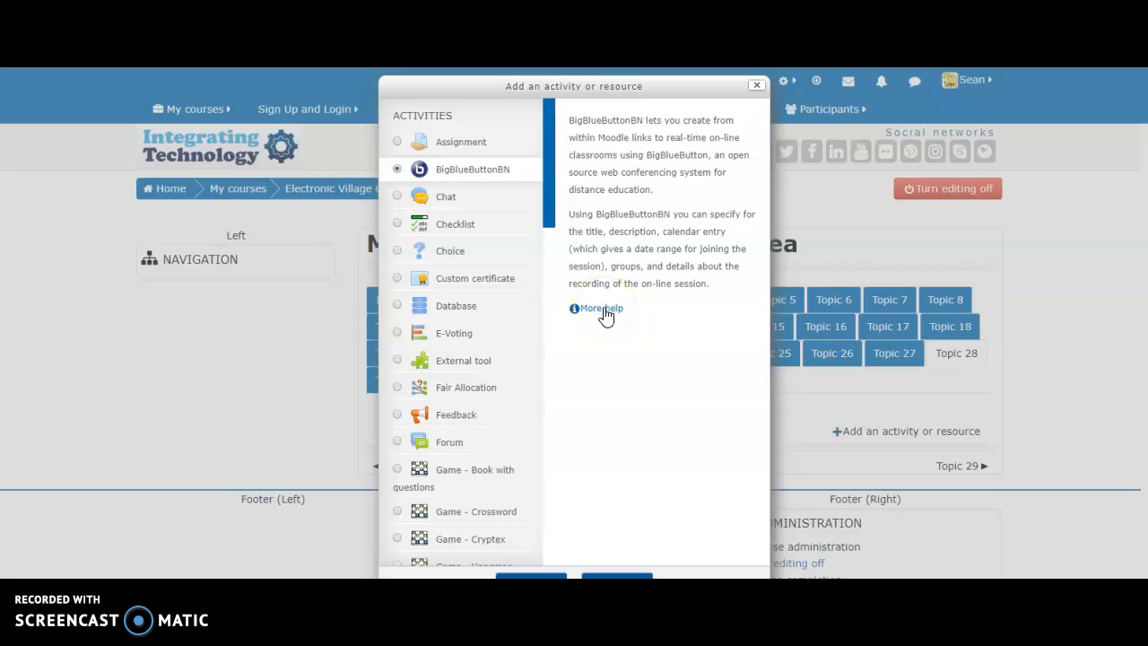
pyautogui.click(604, 308)
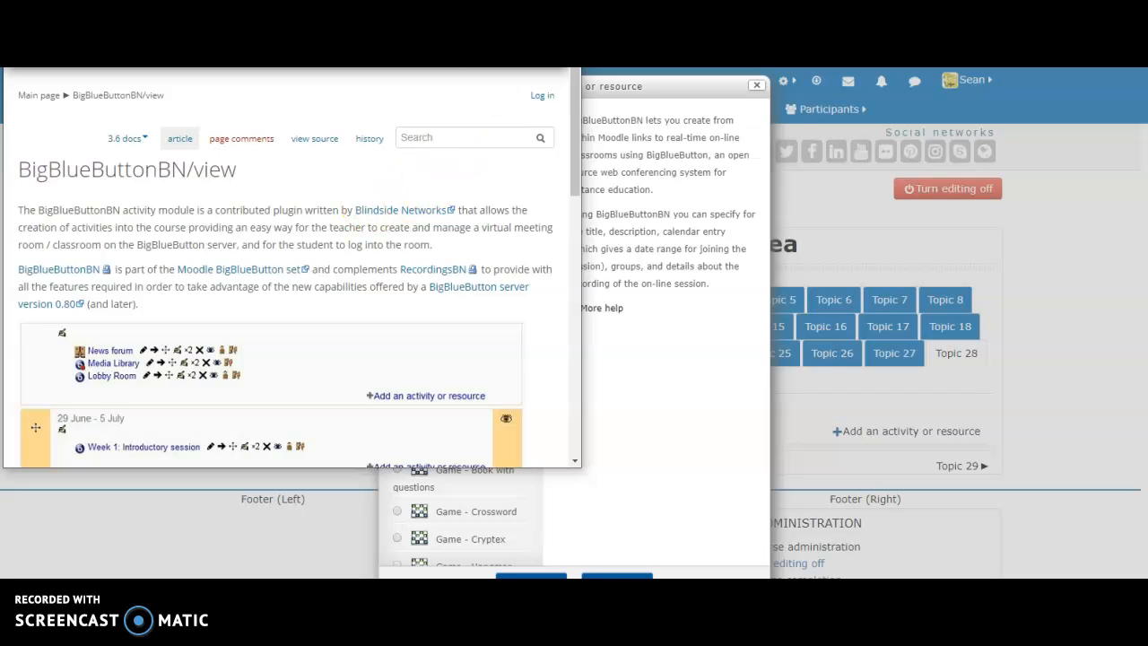
pyautogui.hotkey('ctrl', 'w')
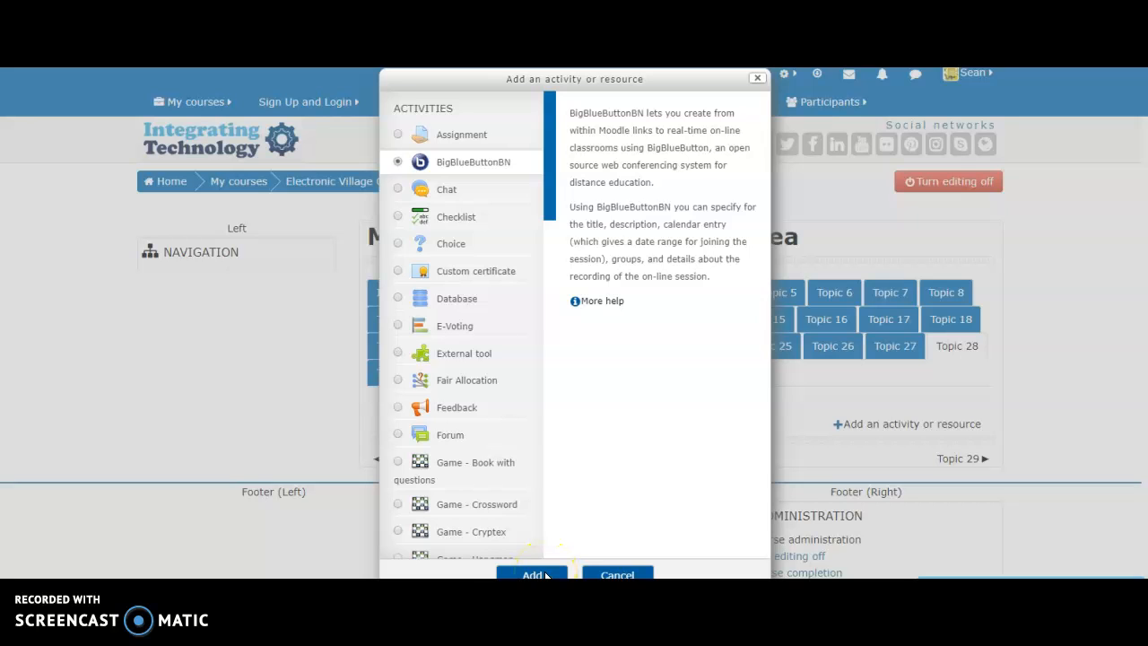
# Step: Add a BigBlueButtonBN room named 'Concept of the Family' and reveal its extra description settings
pyautogui.click(546, 575)
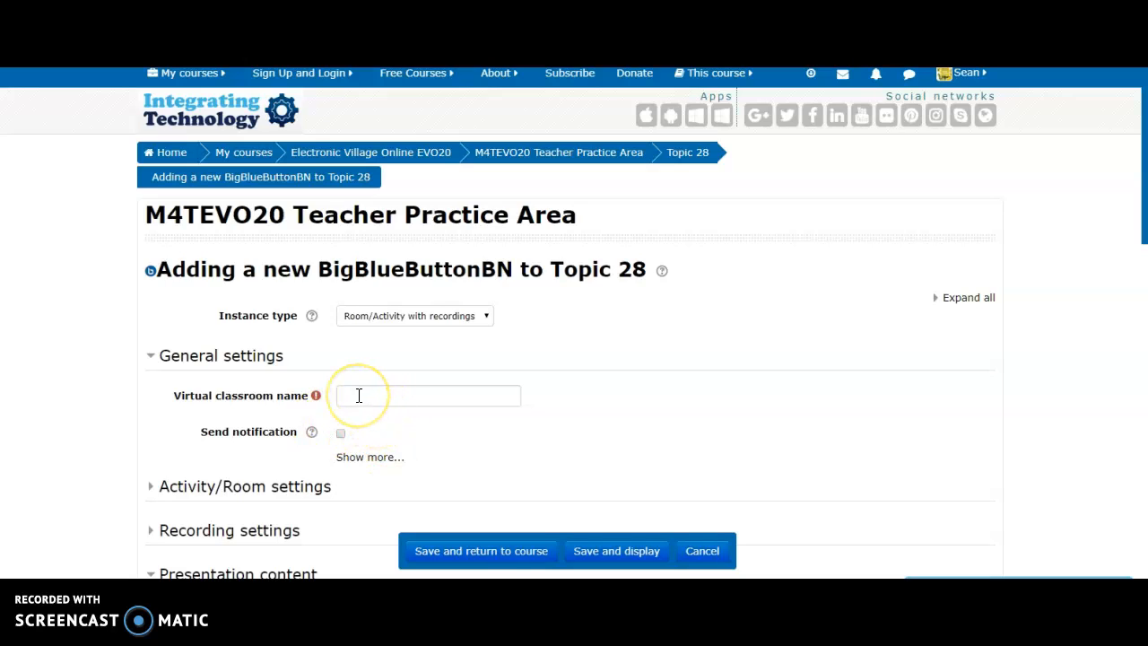
pyautogui.click(431, 395)
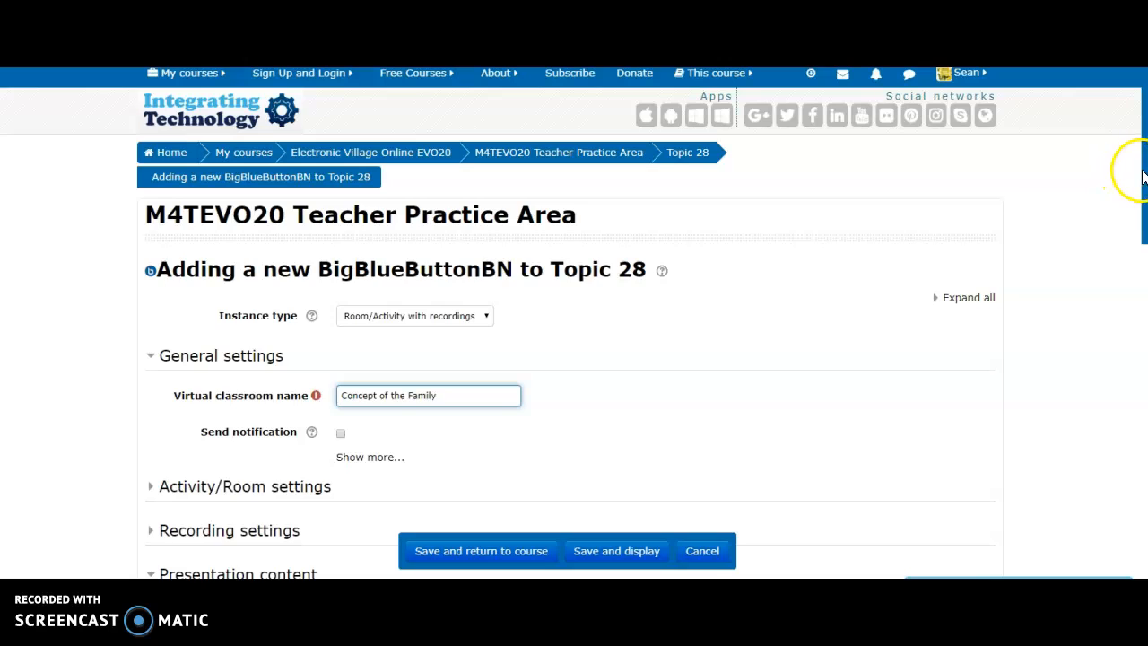
pyautogui.moveTo(1141, 175); pyautogui.dragTo(1139, 202)
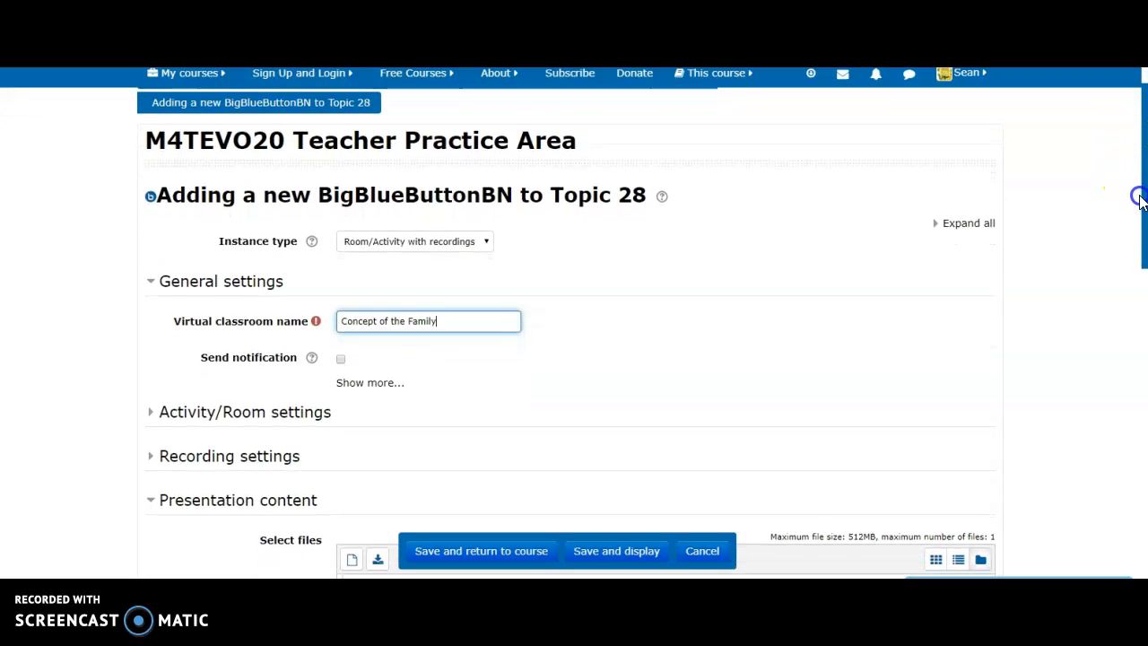
pyautogui.click(372, 383)
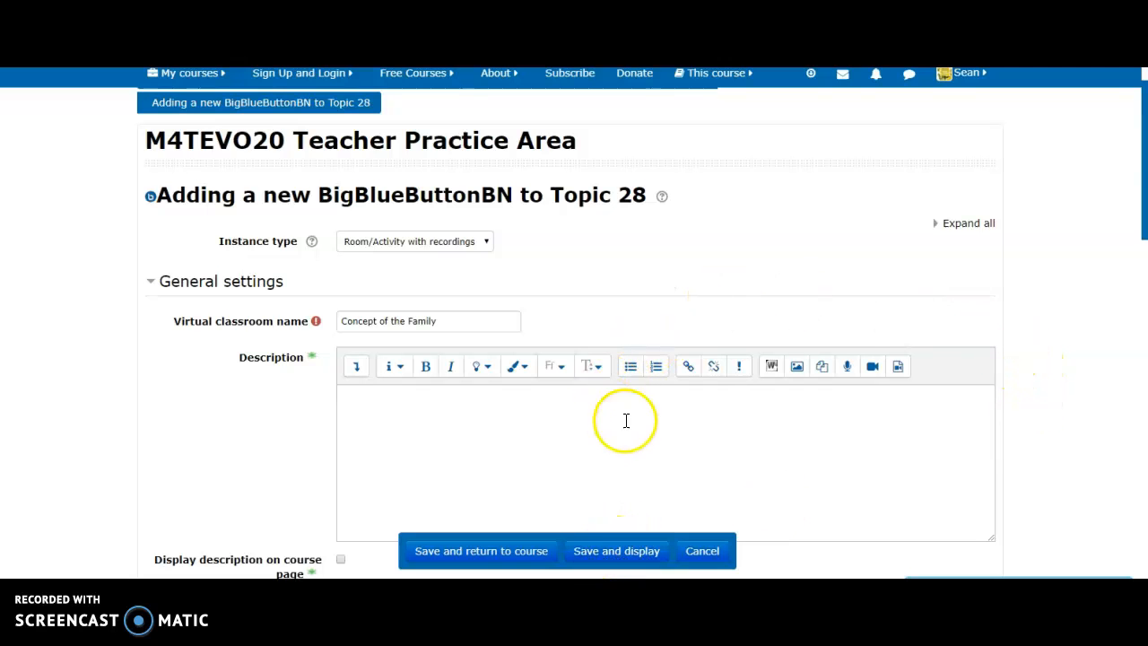
pyautogui.moveTo(1144, 194); pyautogui.dragTo(1140, 302)
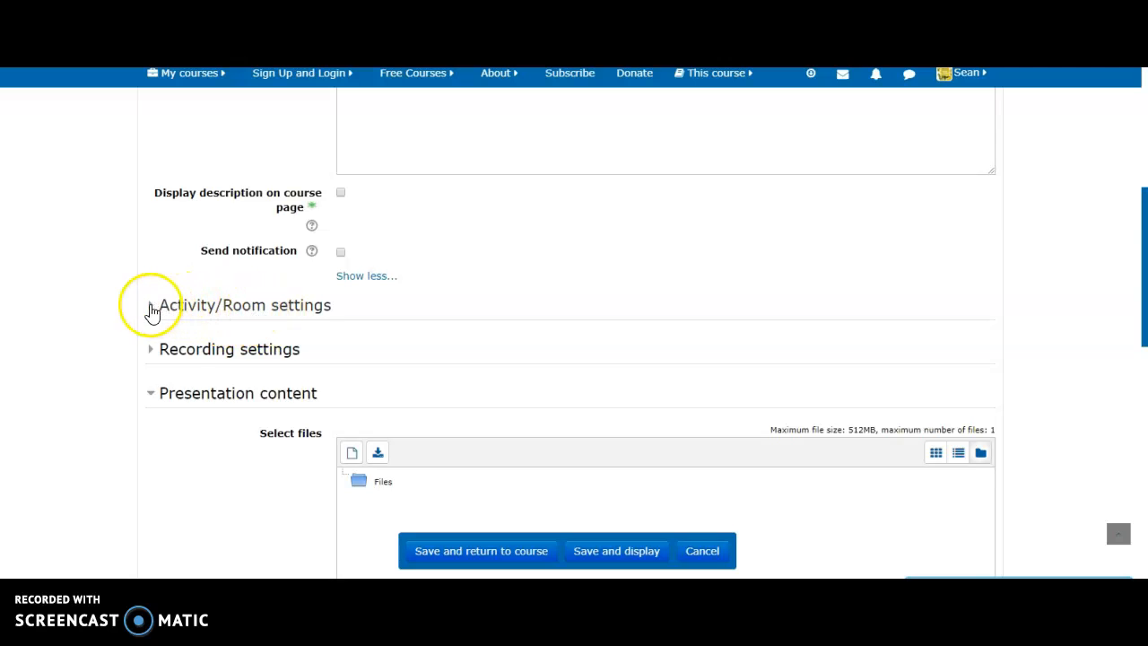
# Step: Review the Activity/Room settings and welcome message help, then save and display the room
pyautogui.click(151, 308)
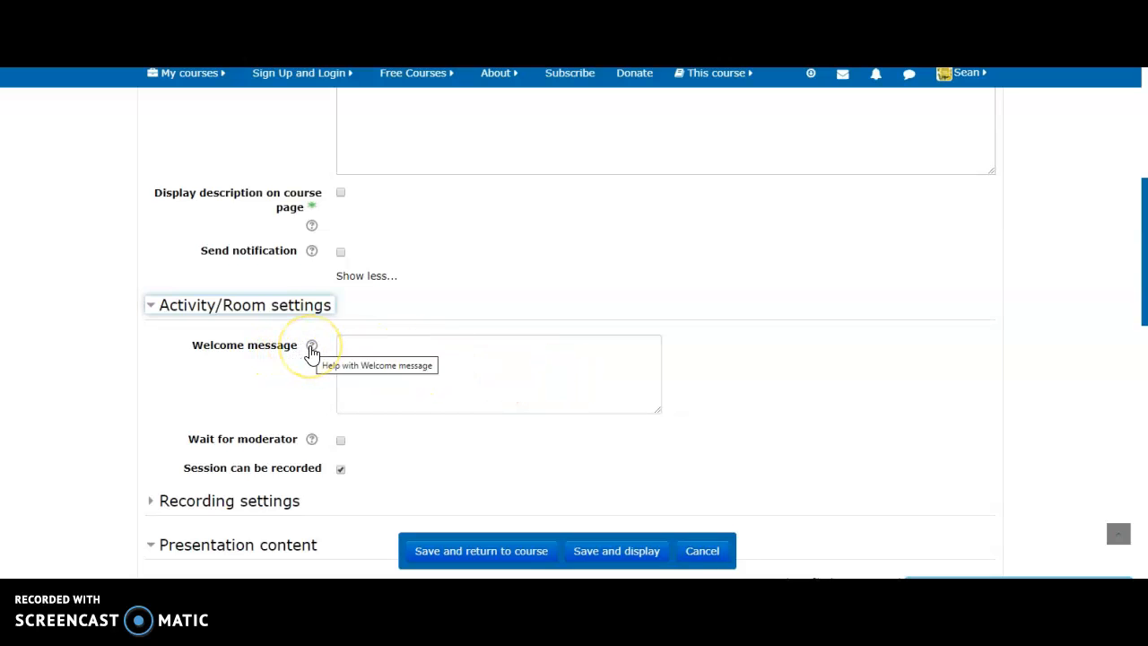
pyautogui.click(311, 349)
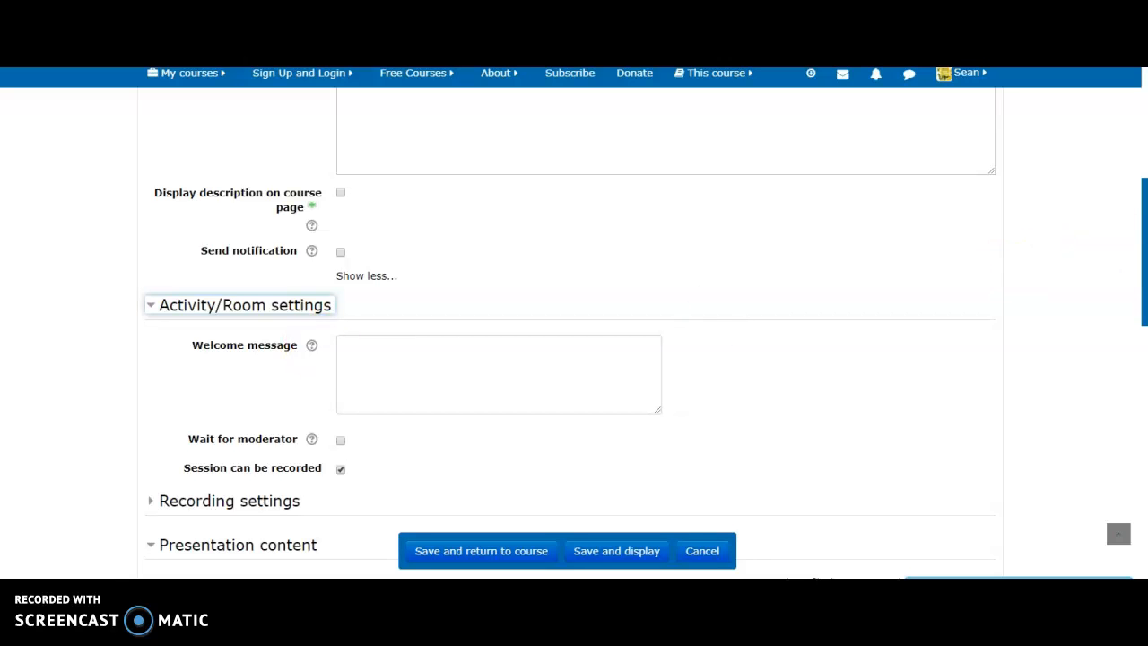
pyautogui.moveTo(1142, 275); pyautogui.dragTo(1140, 375)
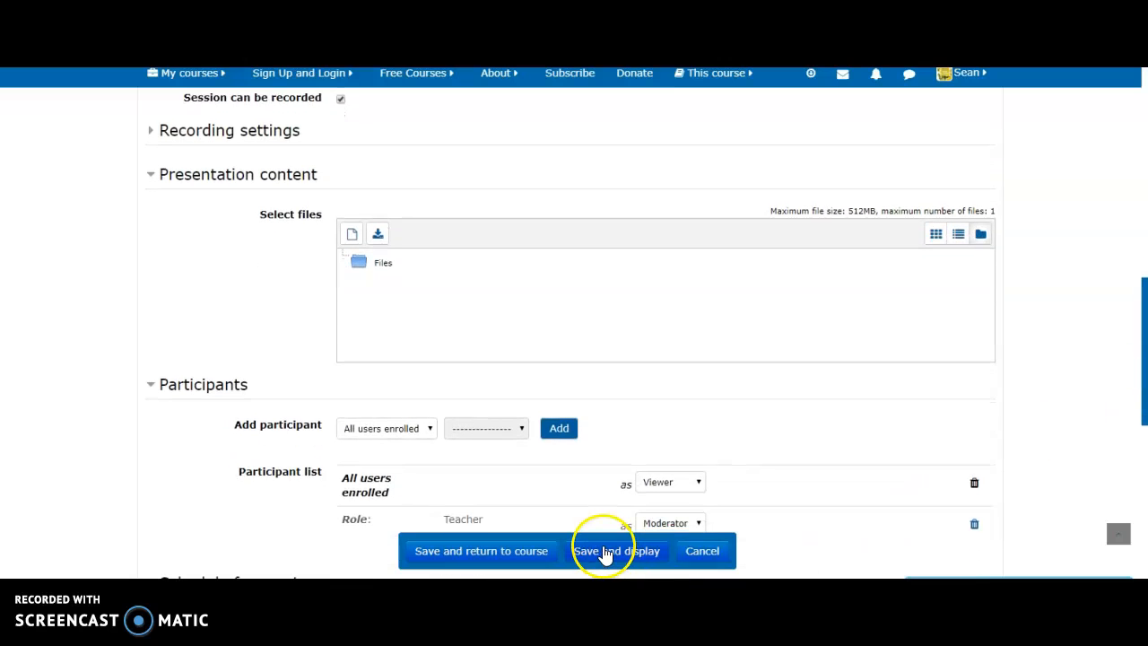
pyautogui.click(603, 553)
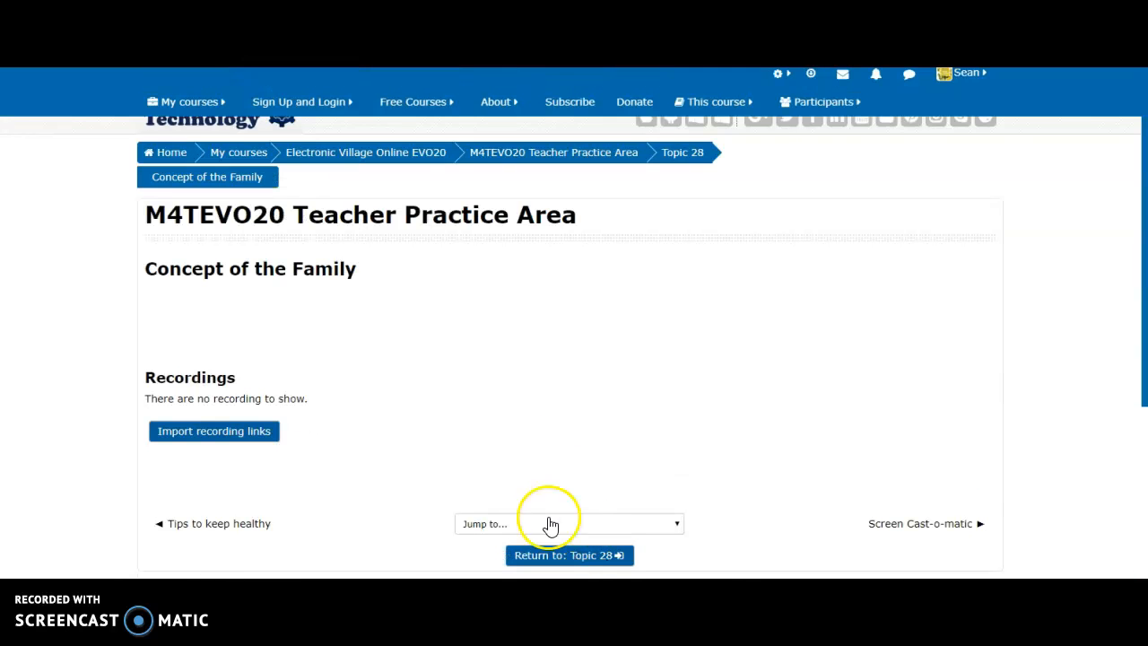
# Step: Scroll through the Concept of the Family room page and follow the Screen Cast-o-matic next-activity link
pyautogui.scroll(1, 205, 440)
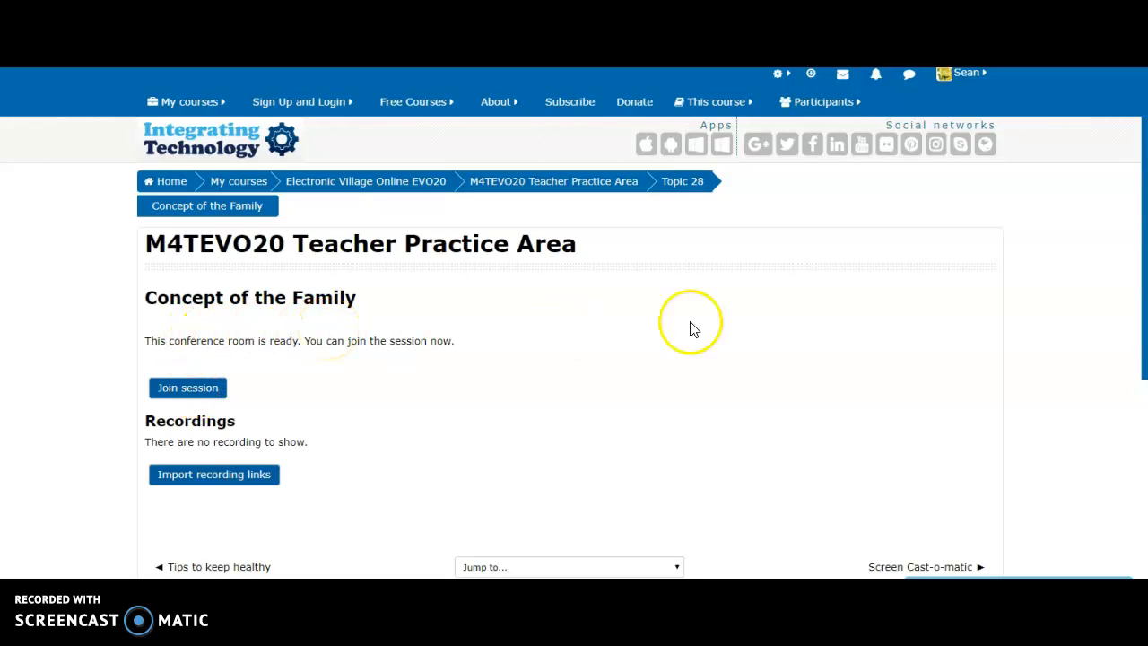
pyautogui.moveTo(1143, 249)
pyautogui.mouseDown()
pyautogui.moveTo(1139, 299)
pyautogui.moveTo(1137, 245)
pyautogui.mouseUp()
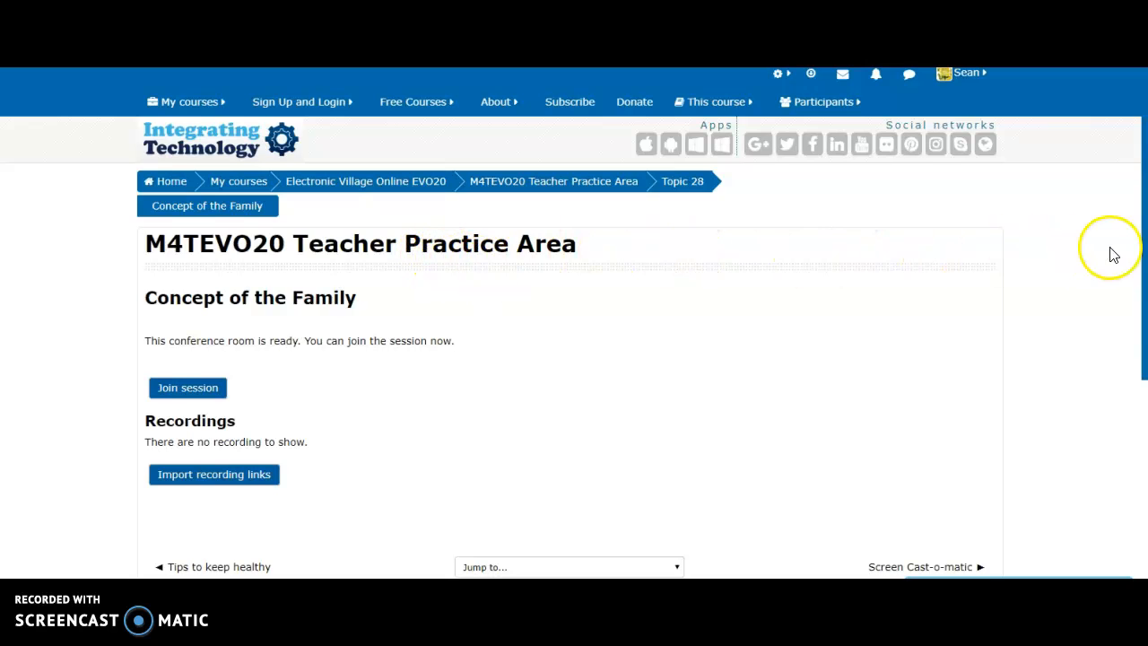
pyautogui.moveTo(1142, 251); pyautogui.dragTo(1140, 320)
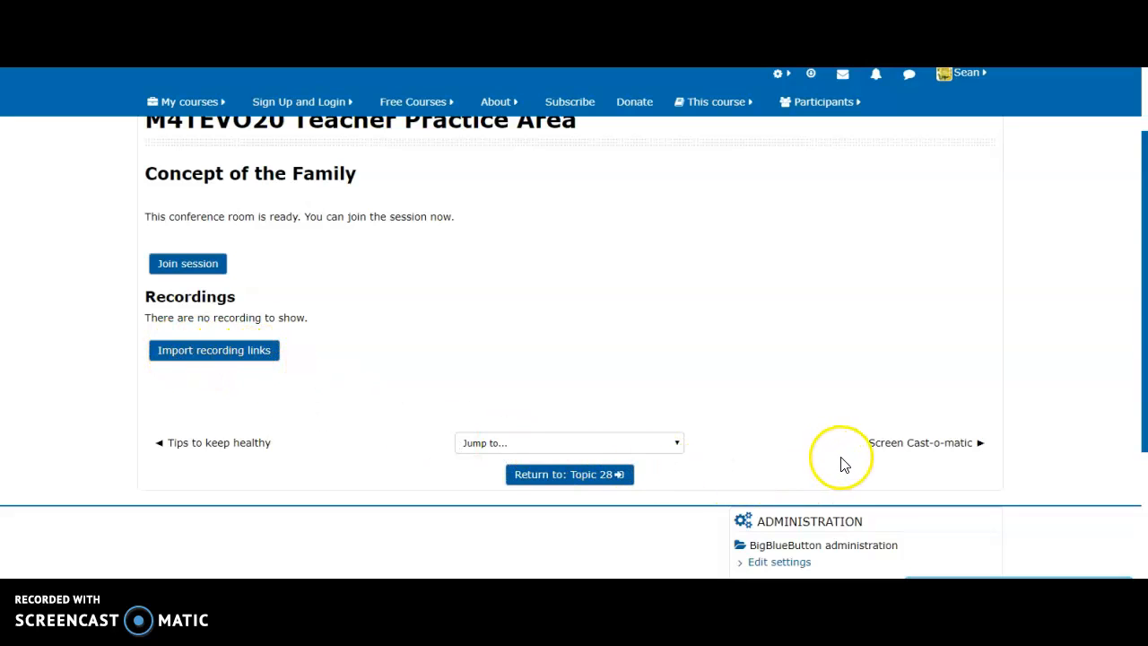
pyautogui.click(895, 446)
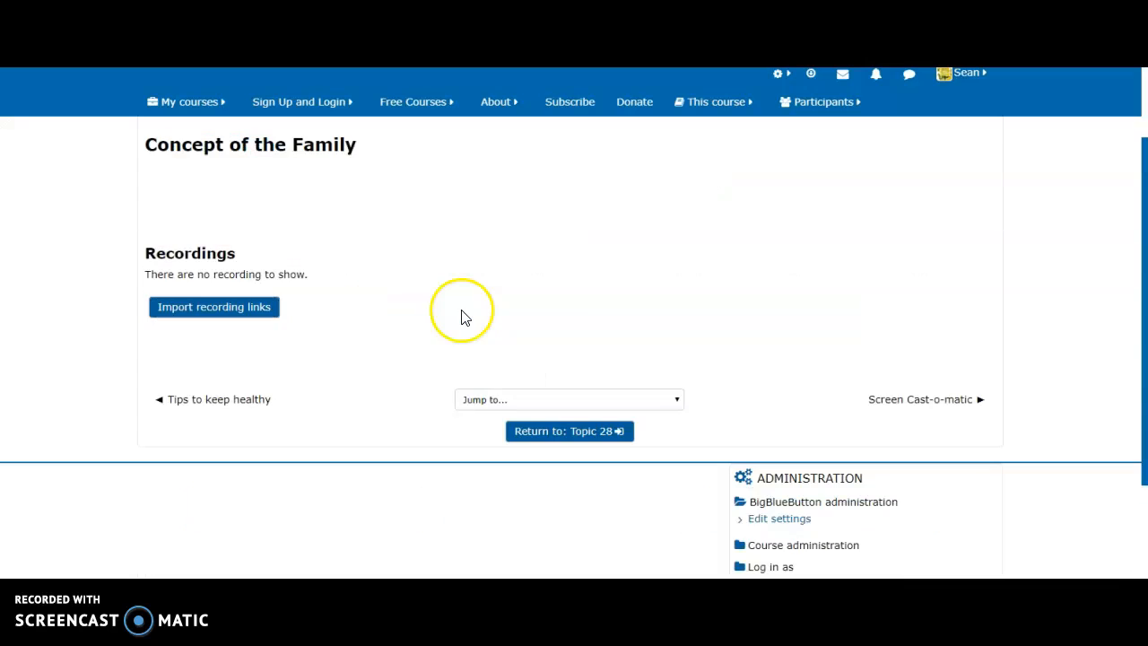
# Step: Return via My courses to the M4TEVO20 Teacher Practice Area, showing Concept of the Family in Topic 28
pyautogui.click(170, 103)
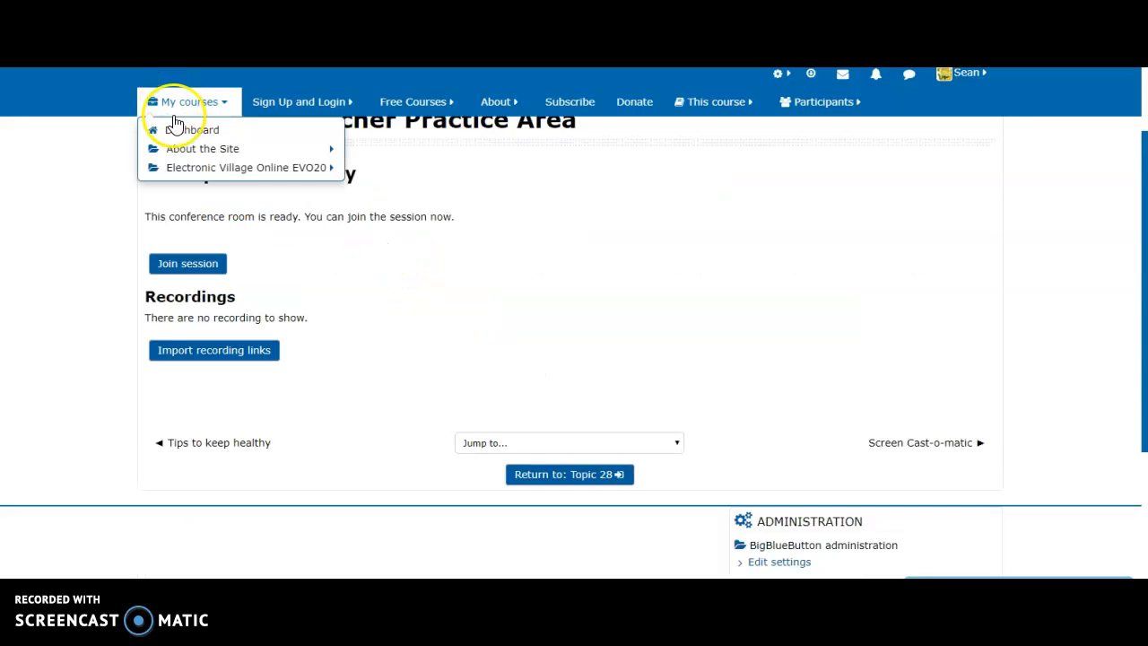
pyautogui.moveTo(192, 167)
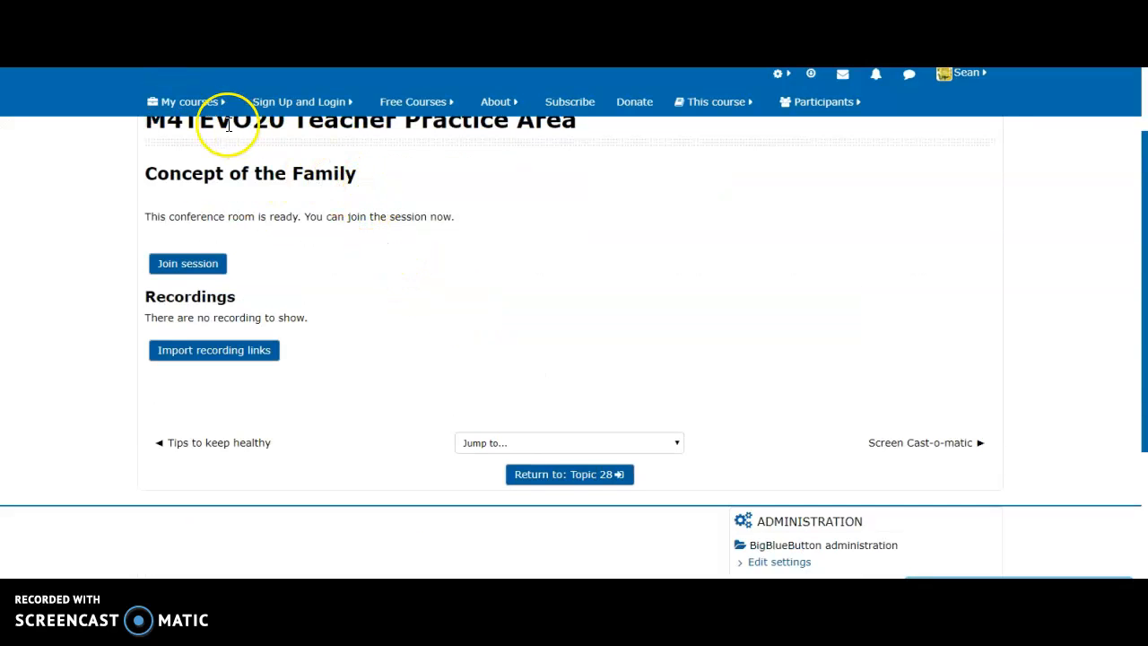
pyautogui.click(179, 106)
pyautogui.moveTo(233, 179)
pyautogui.click(208, 104)
pyautogui.moveTo(226, 157)
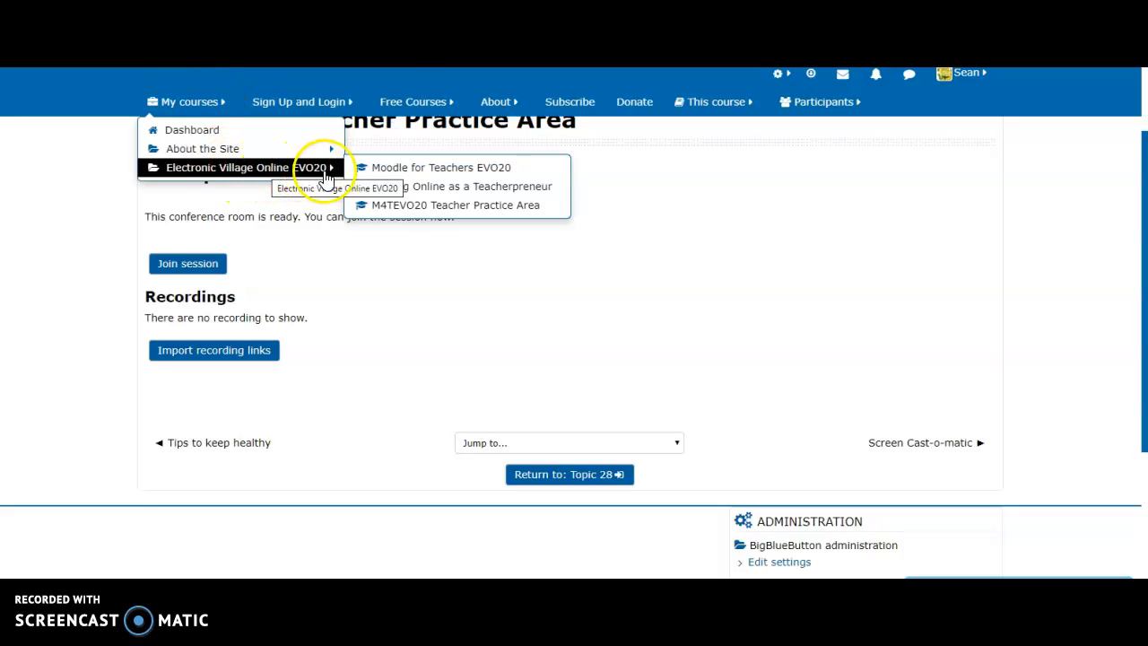
pyautogui.moveTo(213, 105)
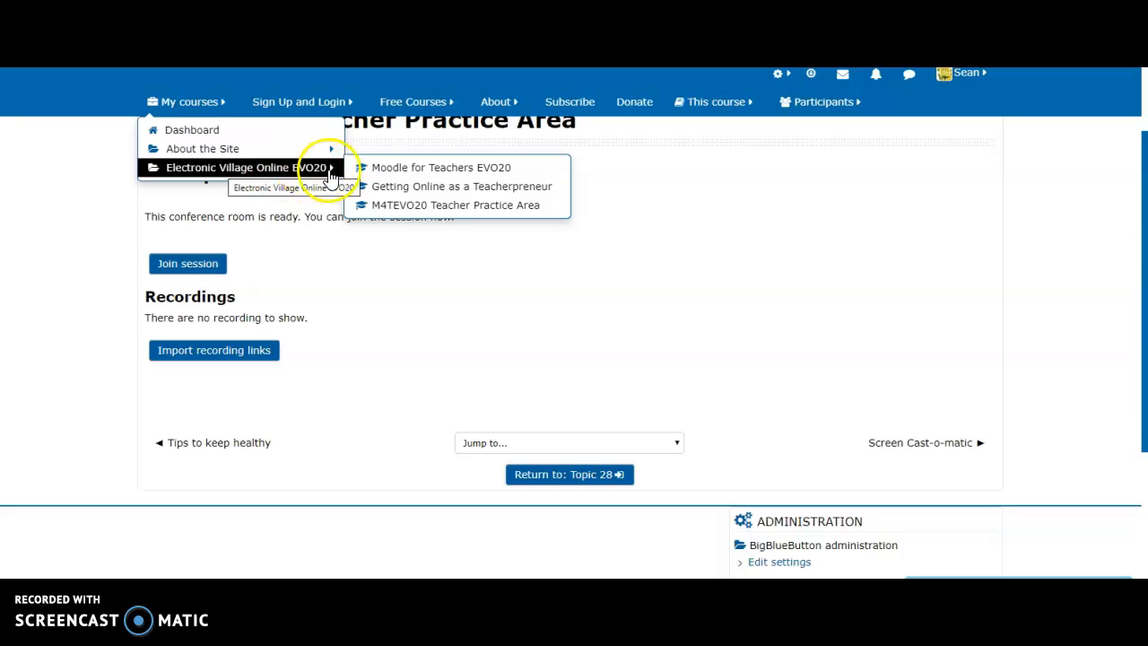
pyautogui.click(387, 210)
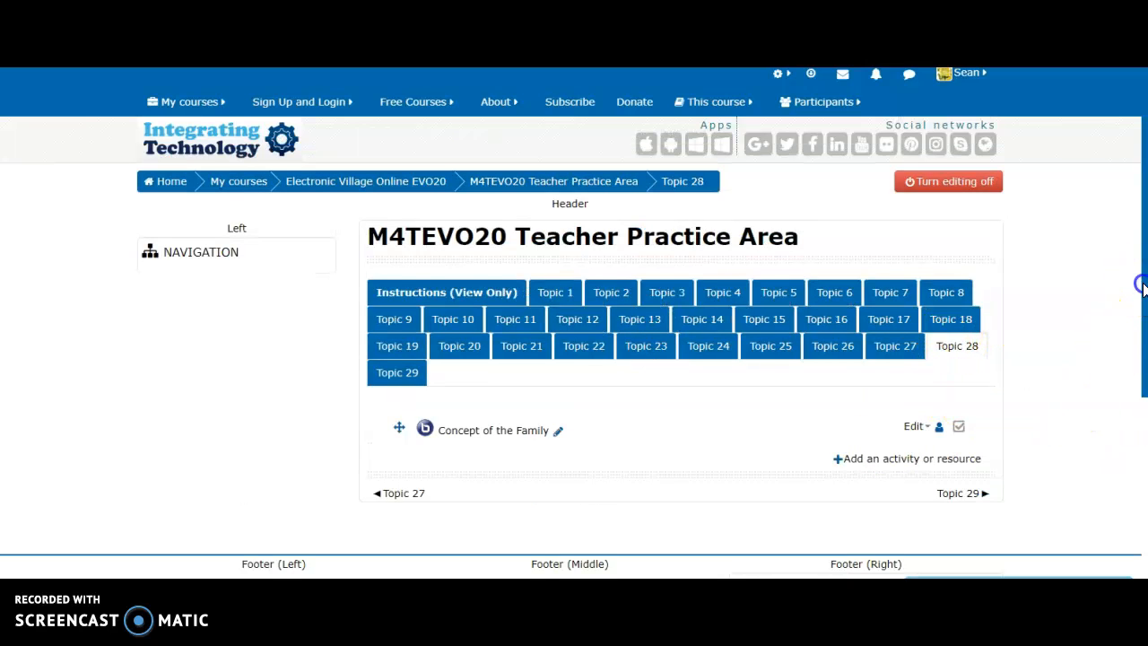
pyautogui.moveTo(1141, 285); pyautogui.dragTo(1141, 310)
# Step: Add an E-Voting activity to Topic 28 from the activity chooser
pyautogui.click(895, 405)
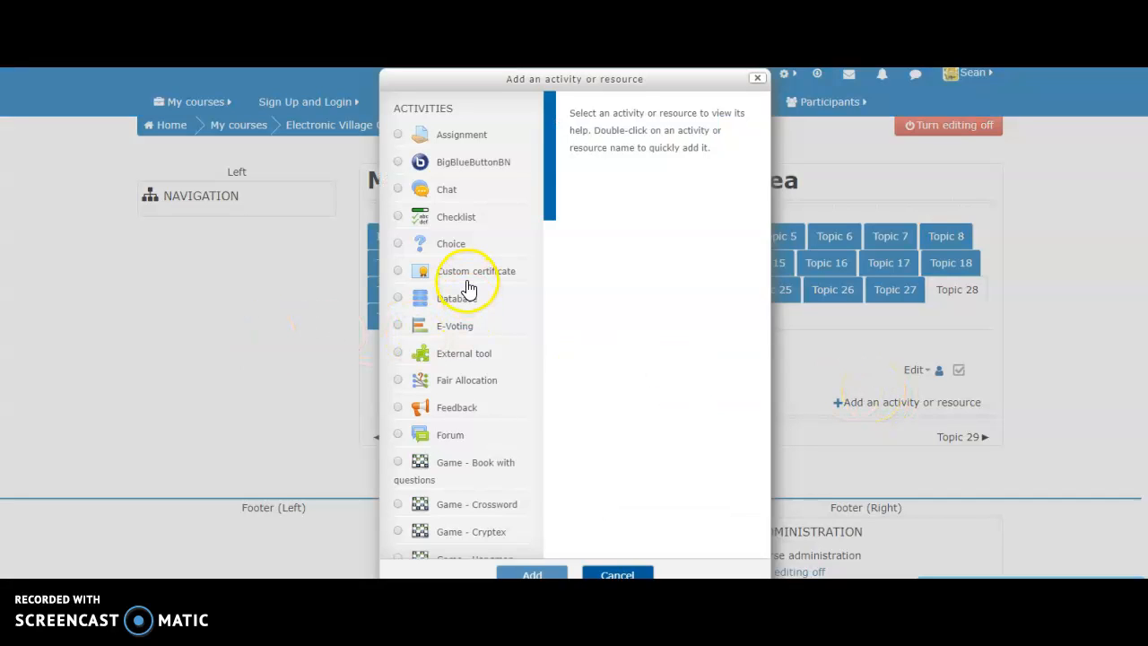
pyautogui.click(445, 327)
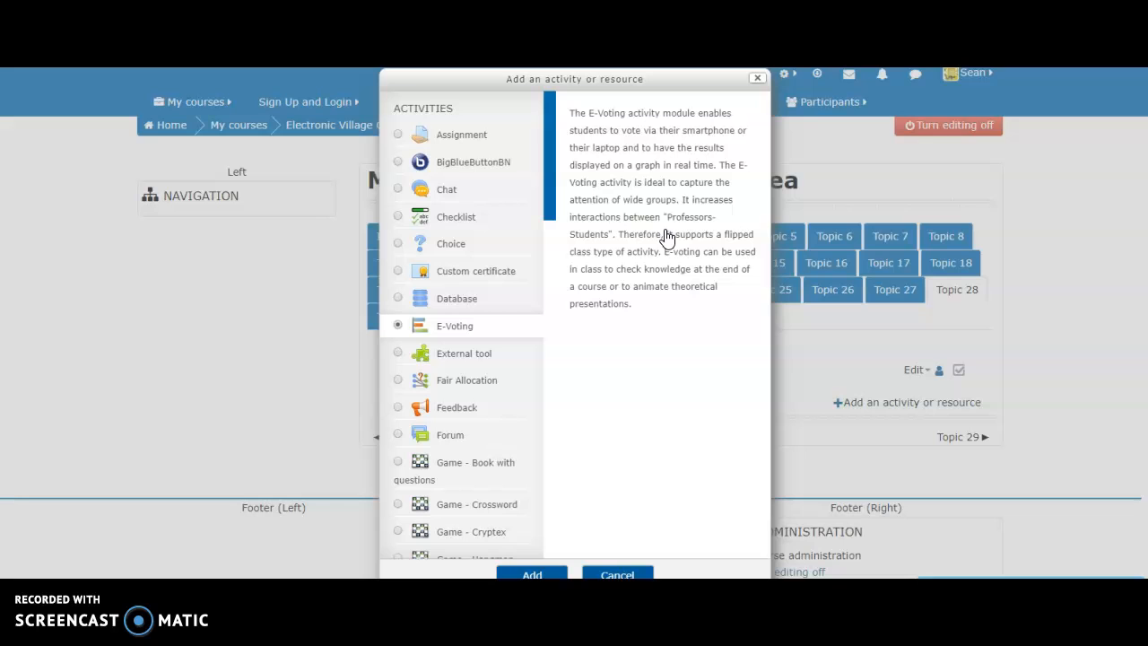
pyautogui.click(535, 572)
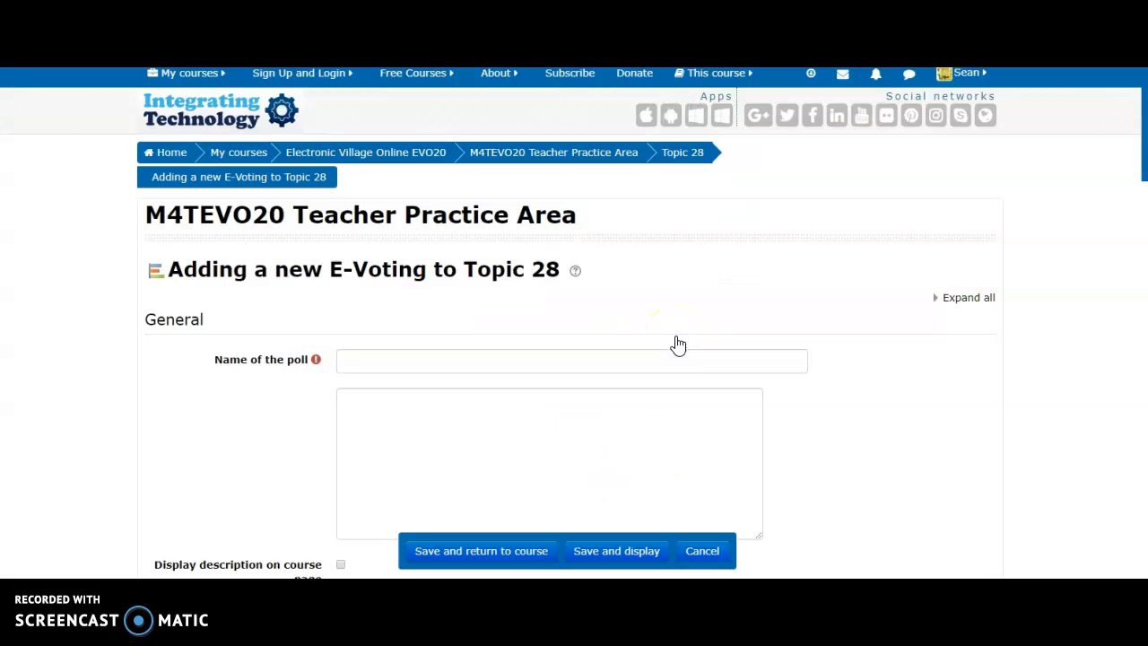
# Step: Enter 'Discipline Methods' as the poll name and move further down the form
pyautogui.click(379, 364)
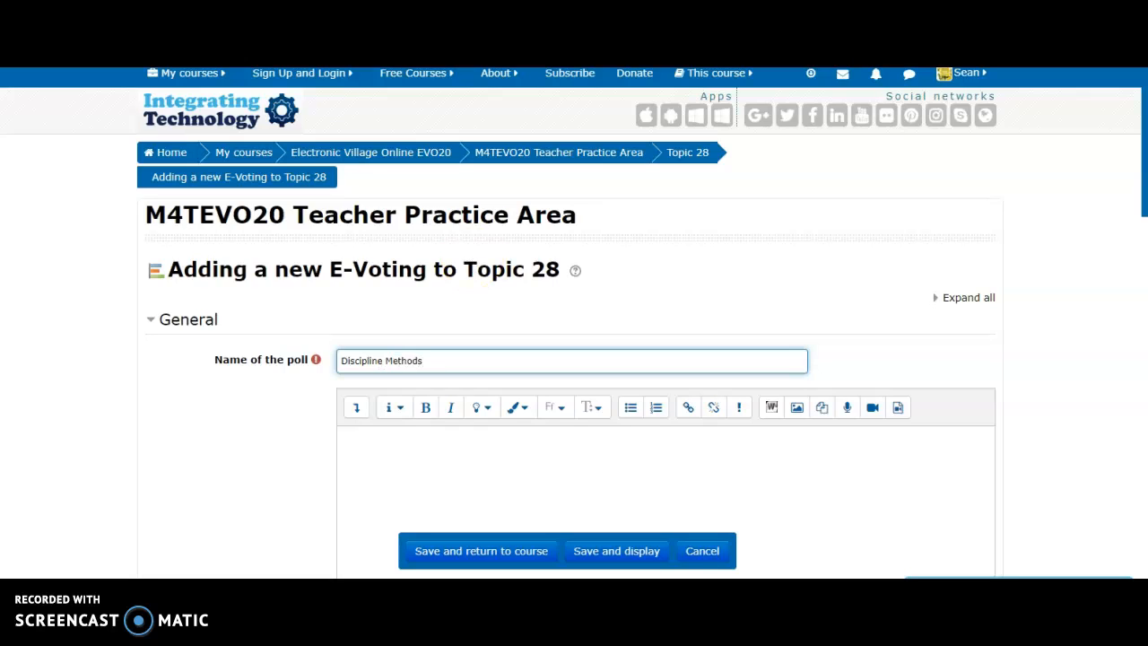
pyautogui.moveTo(1141, 157); pyautogui.dragTo(1140, 230)
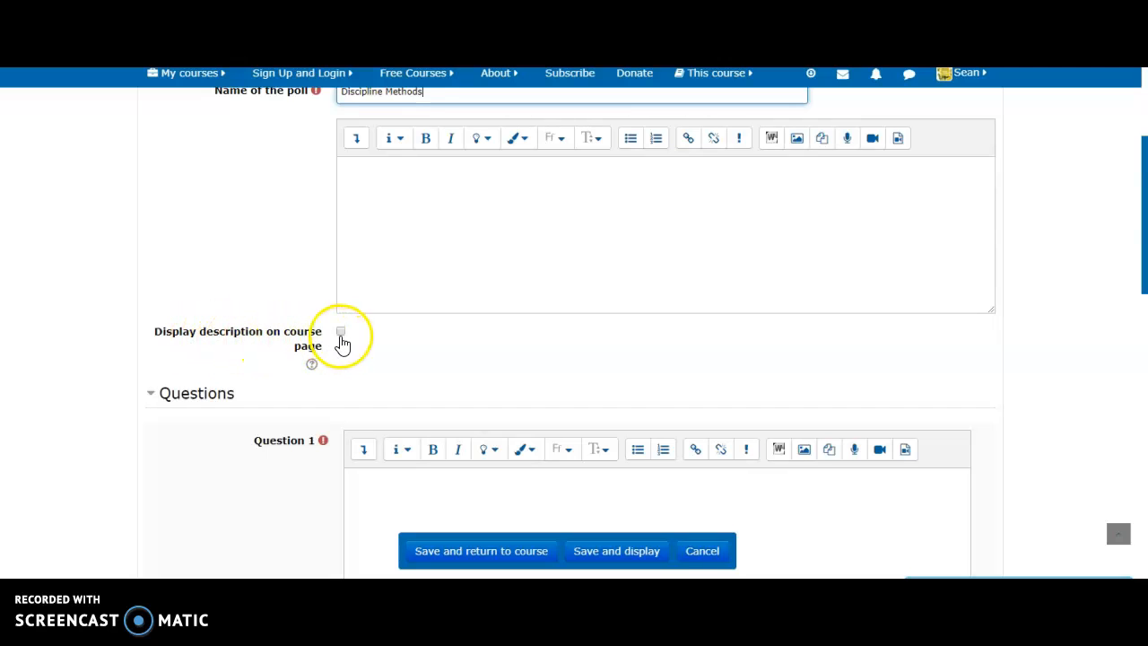
# Step: Set the poll description to 'One the method - Reasoning', shown on the course page, and attempt saving
pyautogui.click(342, 333)
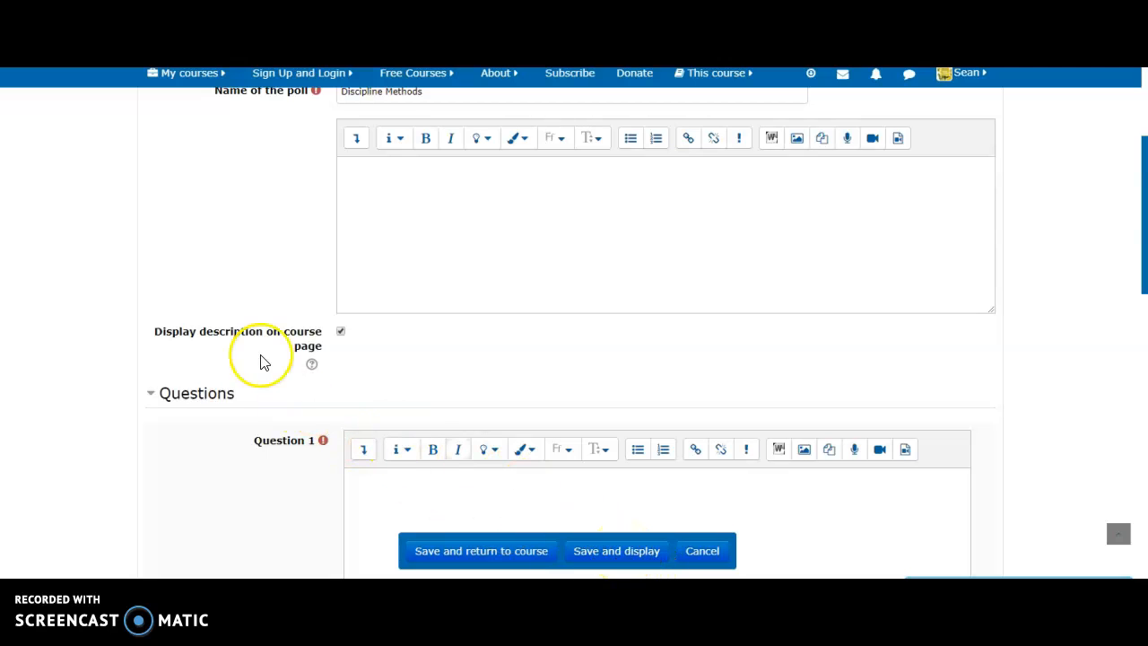
pyautogui.click(1140, 255)
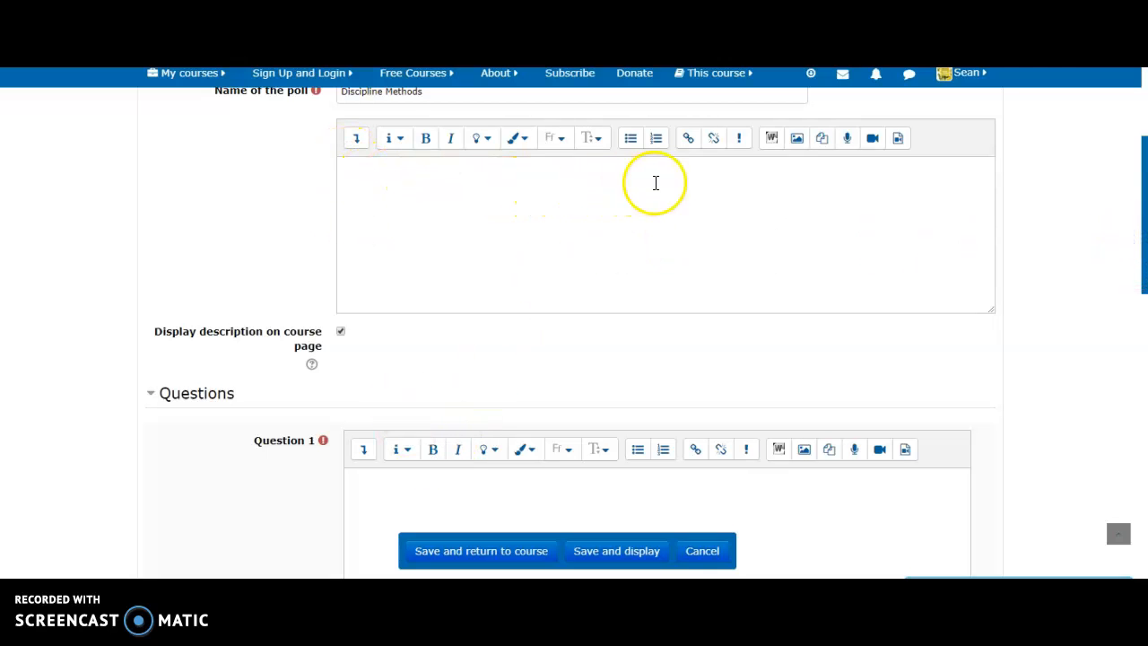
pyautogui.click(810, 200)
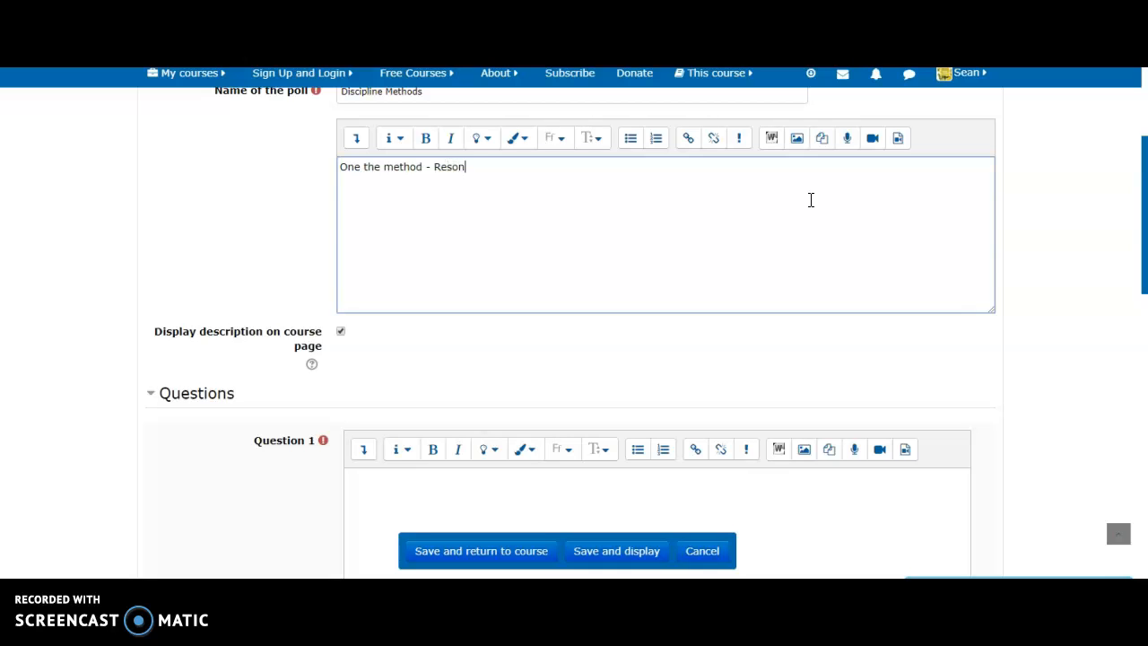
pyautogui.press('BackSpace')
pyautogui.press('BackSpace')
pyautogui.press('BackSpace')
pyautogui.press('BackSpace')
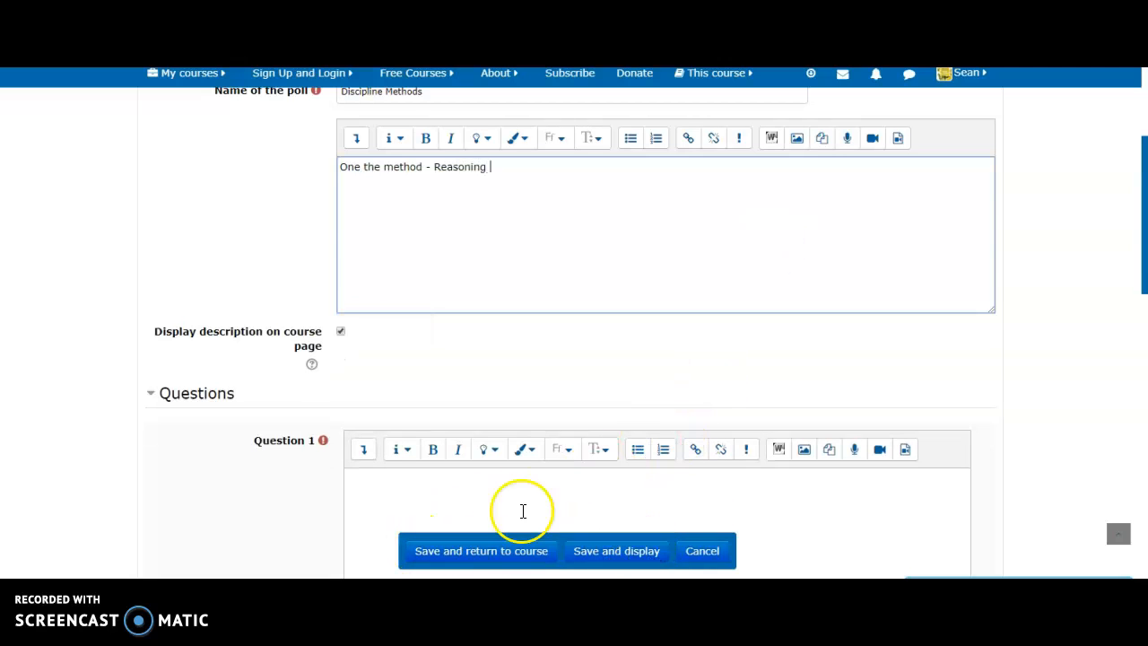
pyautogui.click(359, 187)
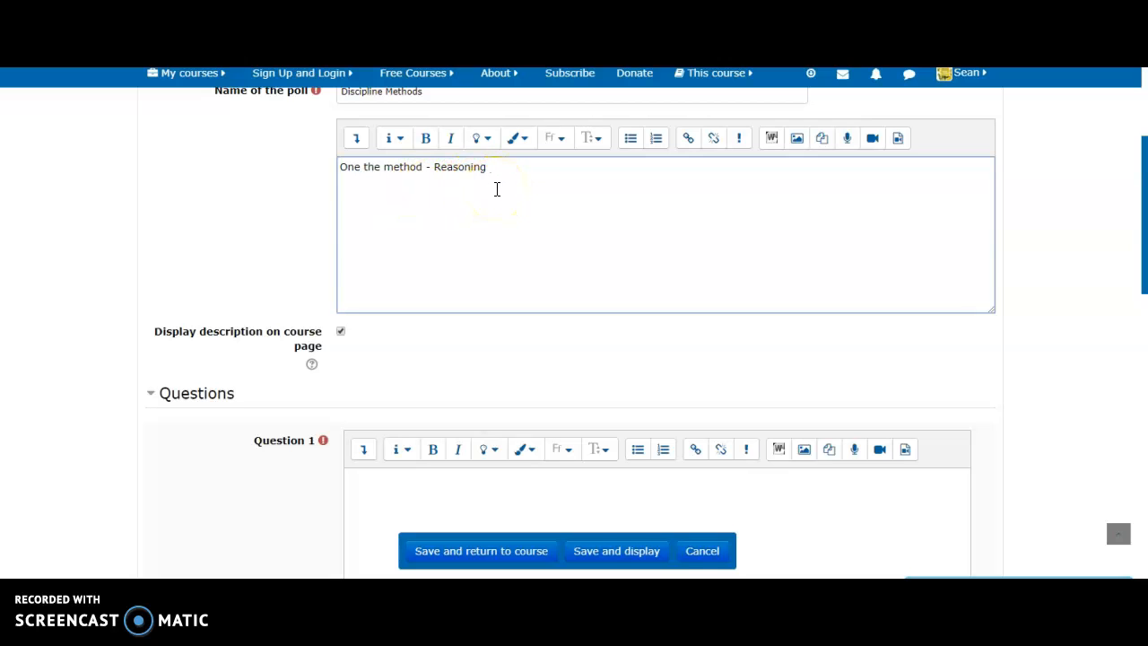
pyautogui.click(592, 555)
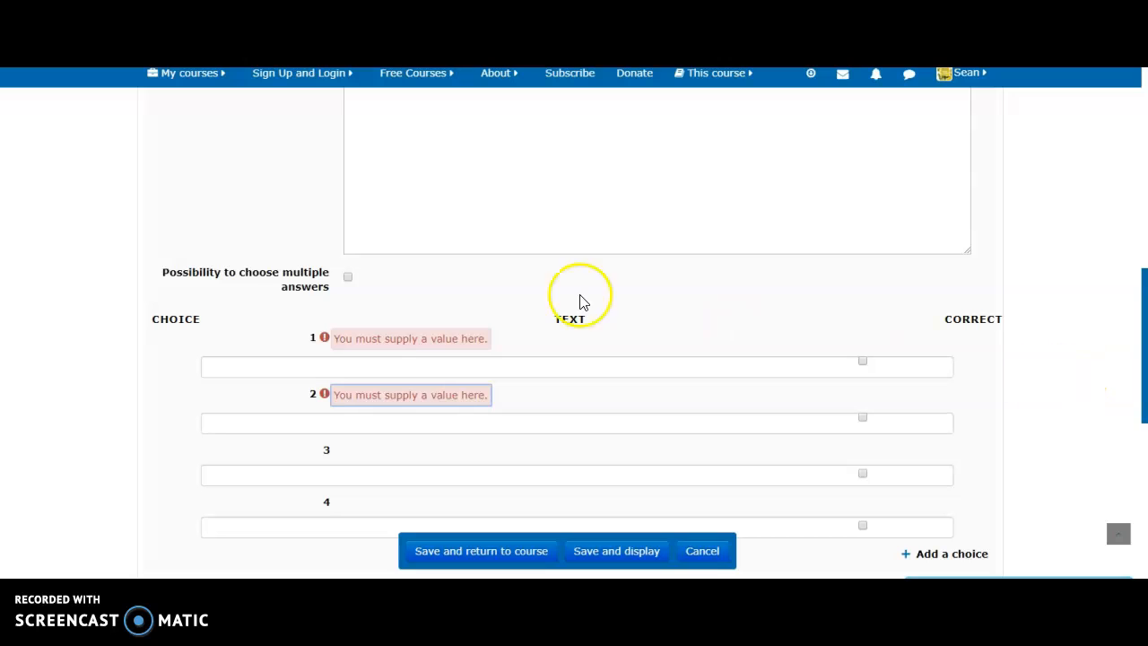
# Step: Allow multiple answers in the poll and mark choices 1 and 2 as correct
pyautogui.click(348, 278)
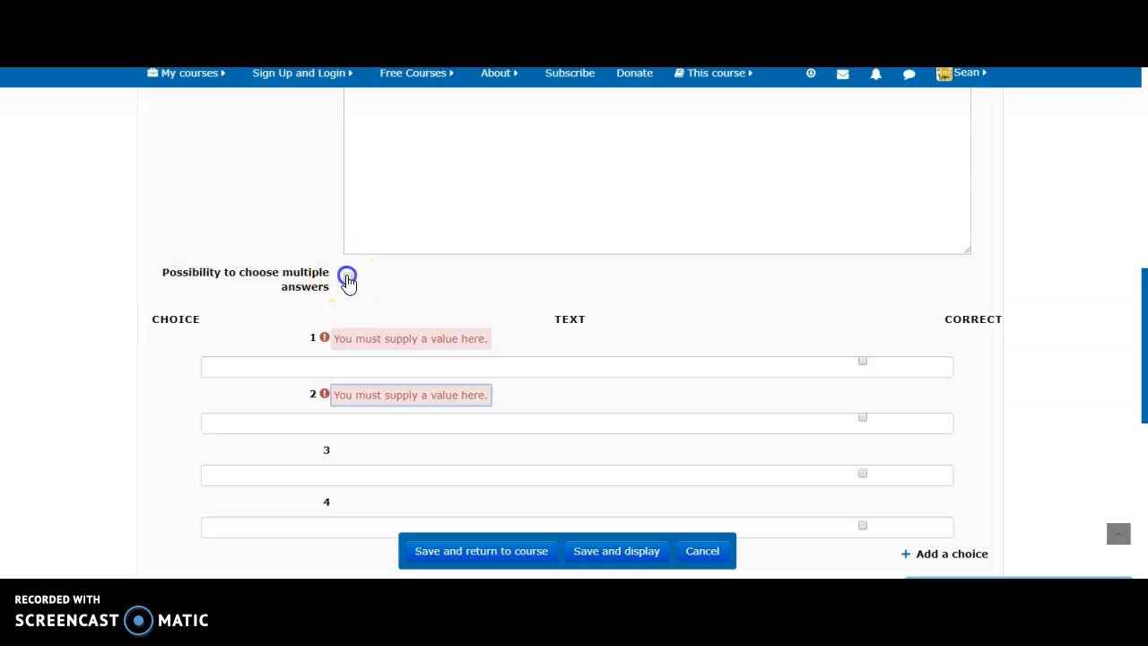
pyautogui.click(722, 416)
pyautogui.click(862, 360)
pyautogui.click(863, 420)
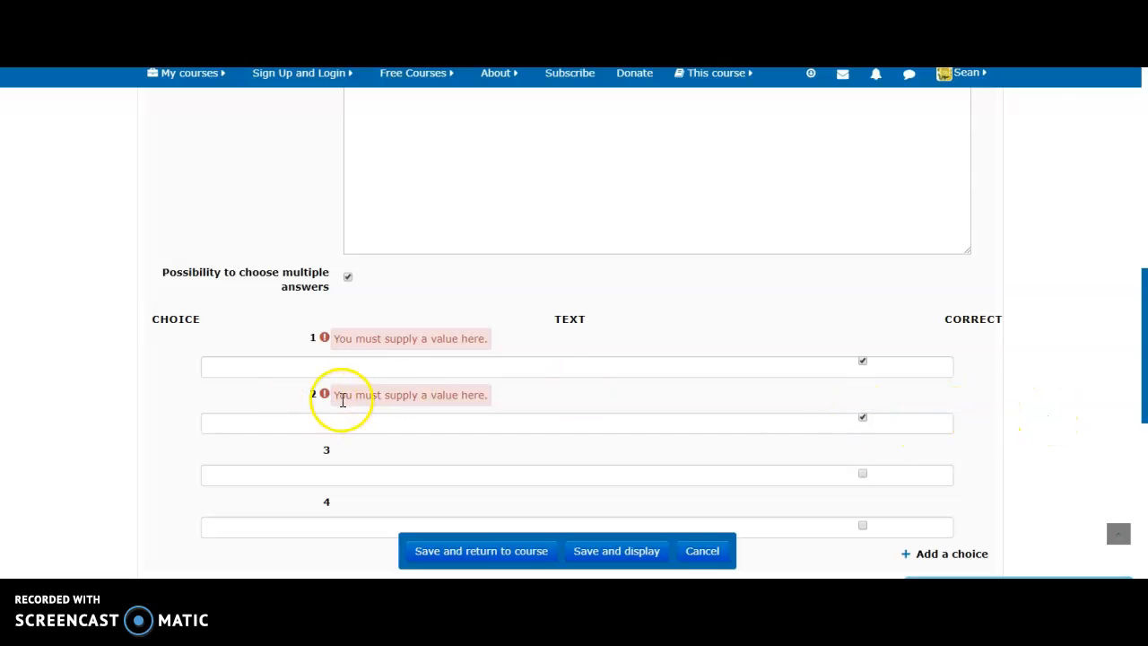
# Step: Enter '1' as the text of both choice 1 and choice 2
pyautogui.click(356, 370)
pyautogui.write('1')
pyautogui.click(285, 423)
pyautogui.write('1')
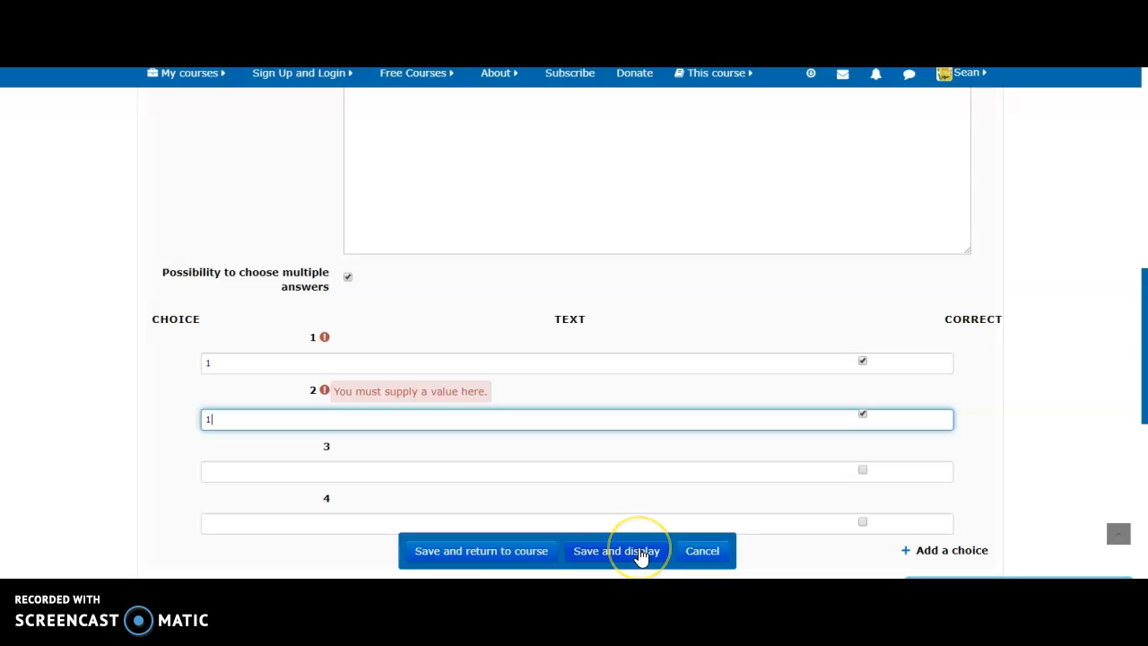
# Step: Write 'Reasoning -1' as Question 1 and save and display the Discipline Methods poll
pyautogui.click(640, 557)
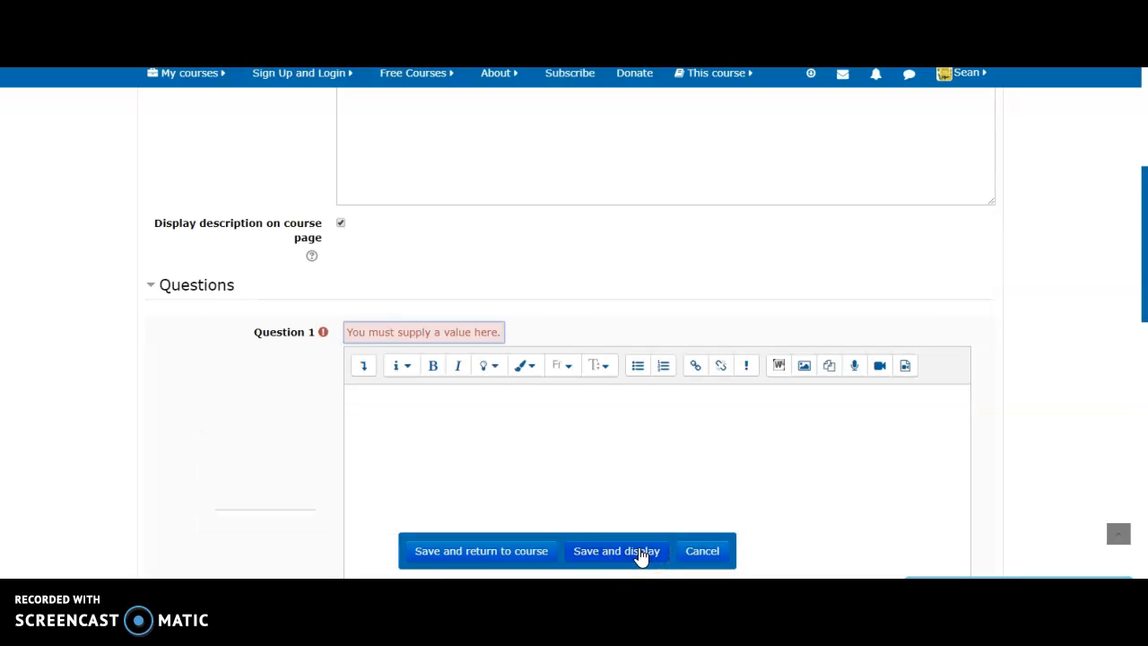
pyautogui.click(400, 414)
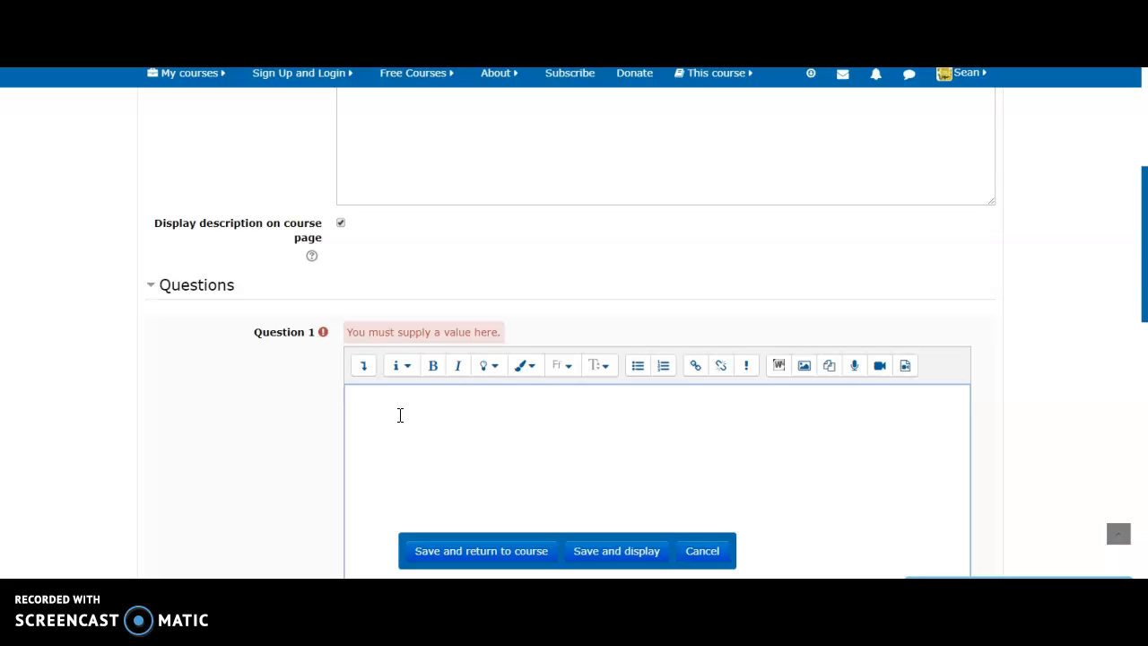
pyautogui.write('har')
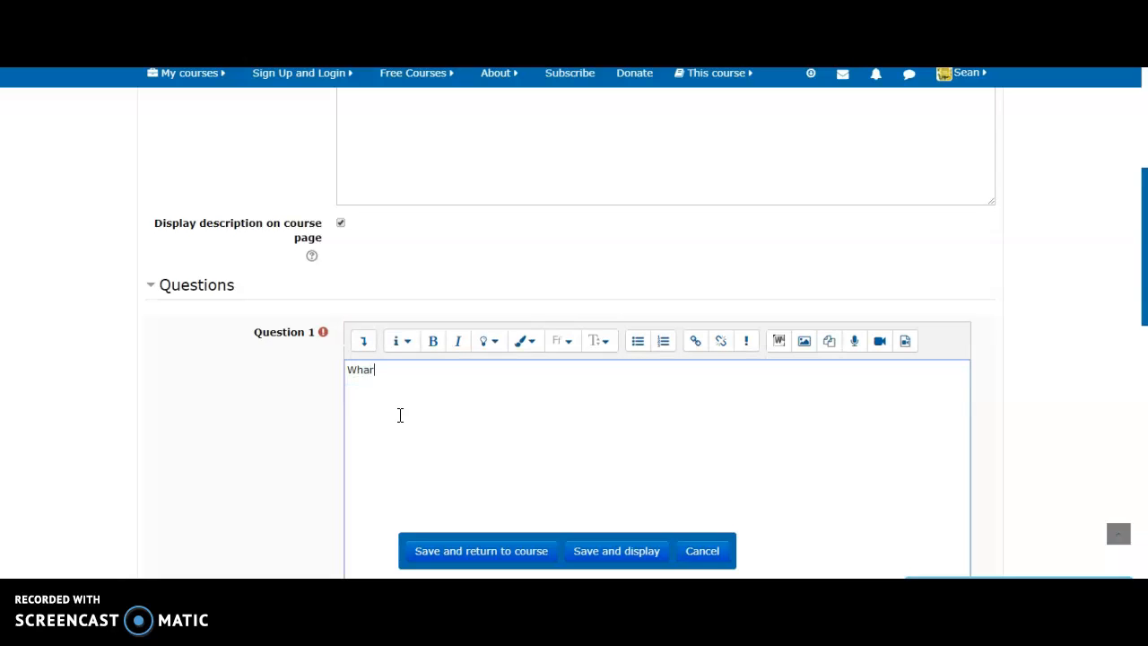
pyautogui.write('s')
pyautogui.press('BackSpace')
pyautogui.press('BackSpace')
pyautogui.press('BackSpace')
pyautogui.press('BackSpace')
pyautogui.write('e')
pyautogui.press('BackSpace')
pyautogui.press('BackSpace')
pyautogui.press('BackSpace')
pyautogui.press('BackSpace')
pyautogui.press('BackSpace')
pyautogui.press('BackSpace')
pyautogui.press('BackSpace')
pyautogui.press('BackSpace')
pyautogui.press('BackSpace')
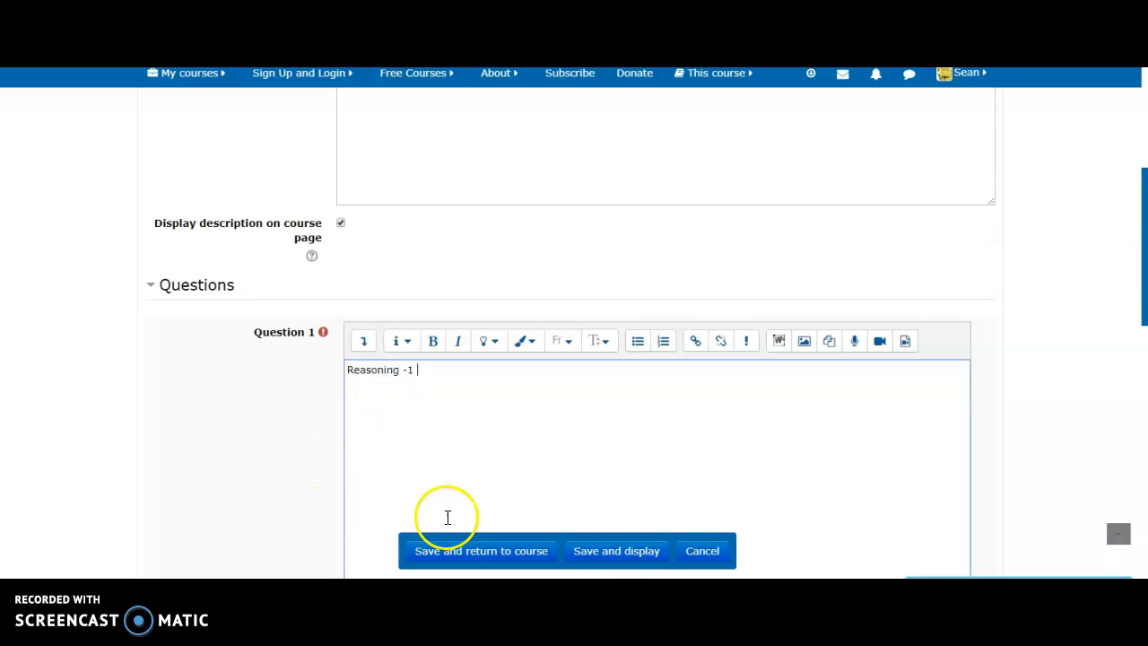
pyautogui.click(618, 554)
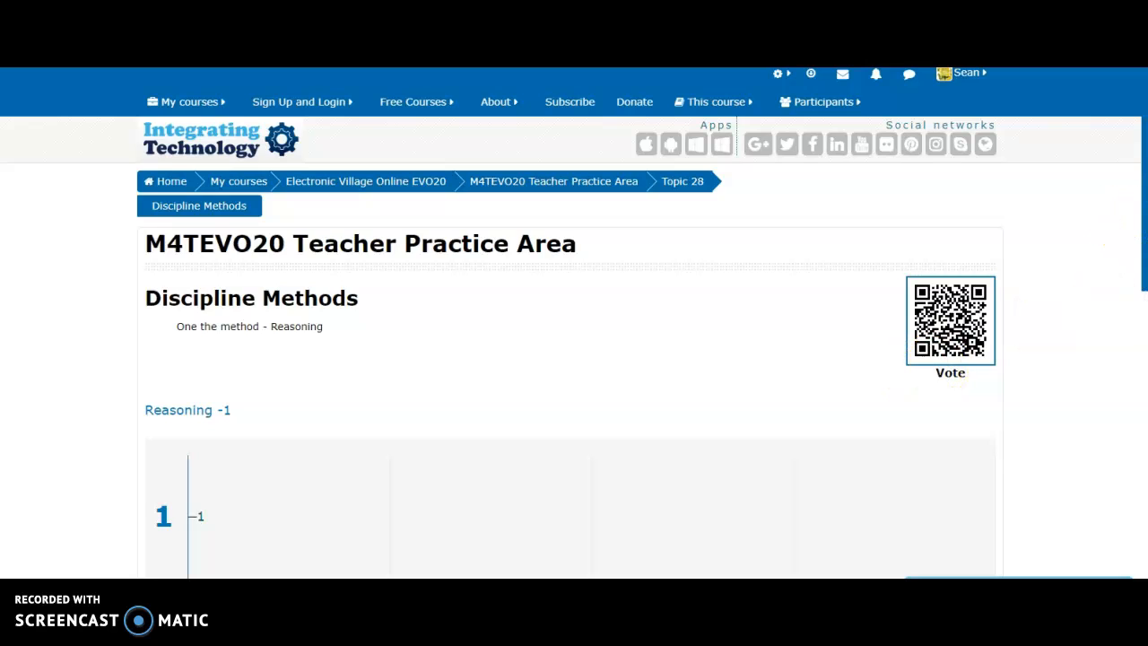
pyautogui.moveTo(1144, 224); pyautogui.dragTo(1145, 384)
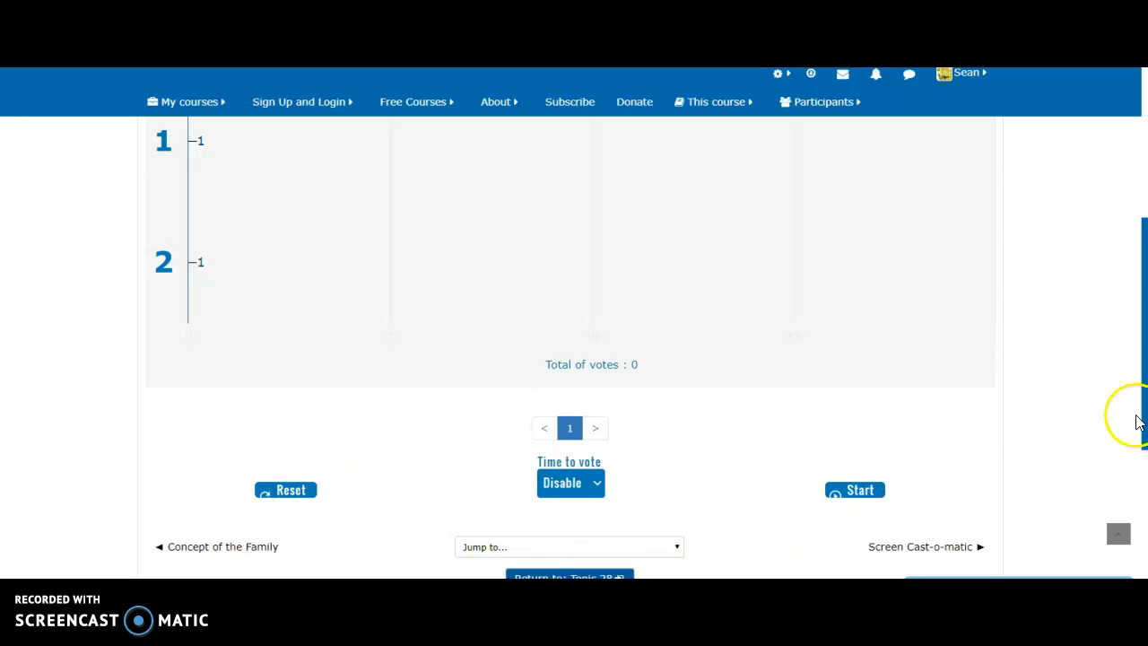
pyautogui.moveTo(1143, 420); pyautogui.dragTo(1127, 308)
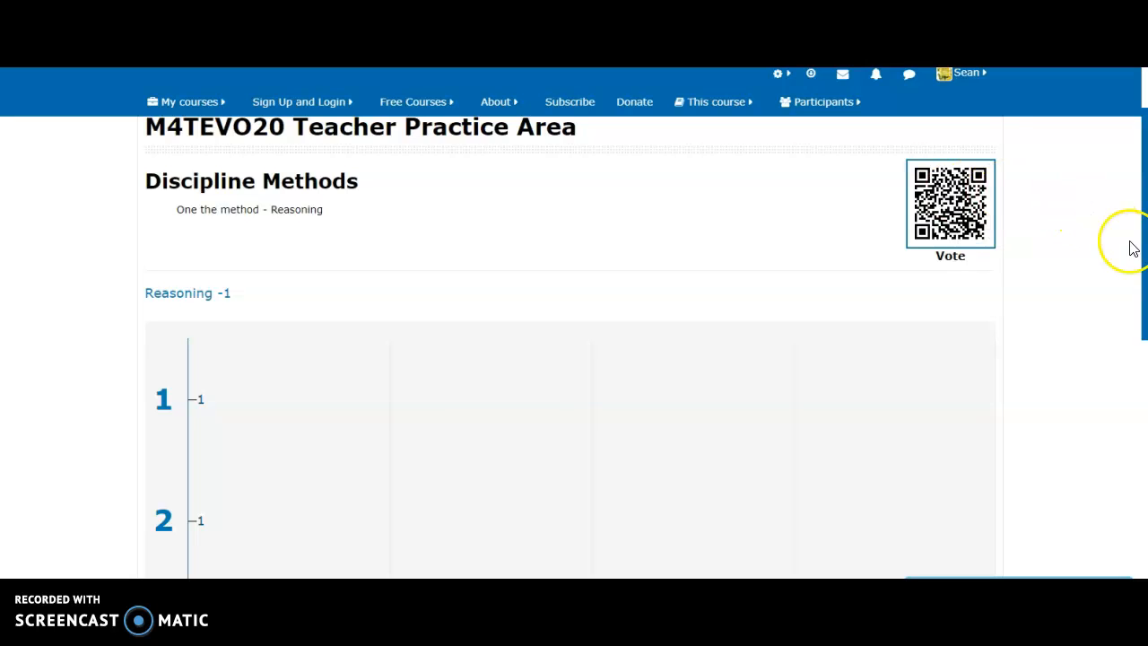
pyautogui.moveTo(1145, 254); pyautogui.dragTo(1136, 454)
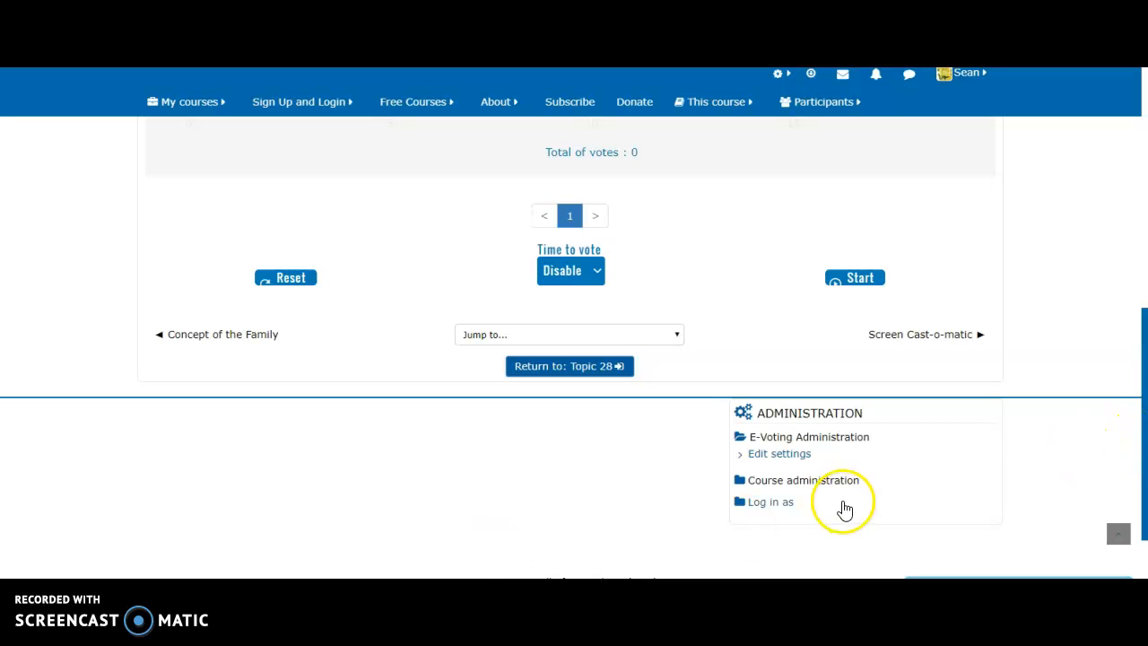
pyautogui.scroll(4, 1144, 491)
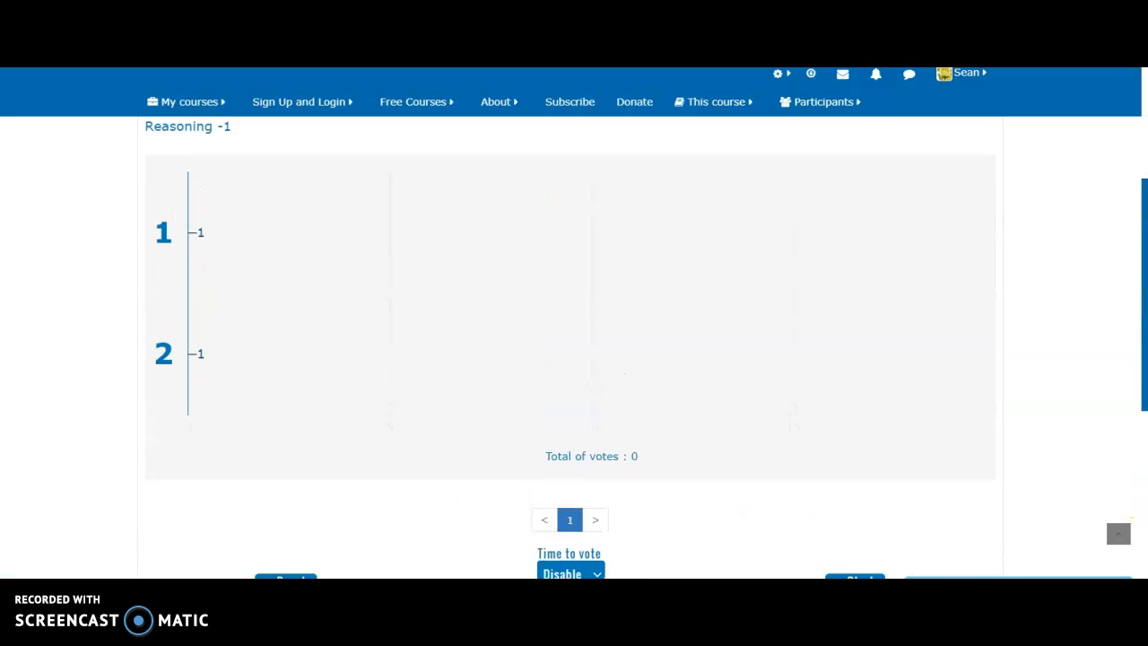
pyautogui.scroll(-3, 1142, 468)
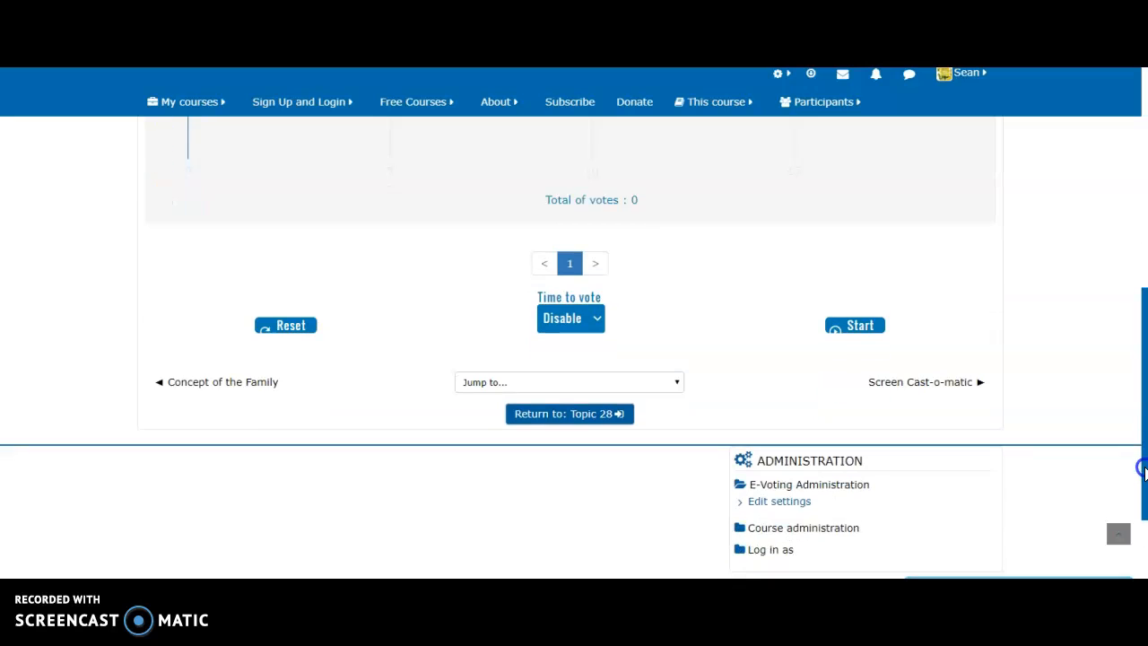
pyautogui.moveTo(1145, 468); pyautogui.dragTo(1145, 472)
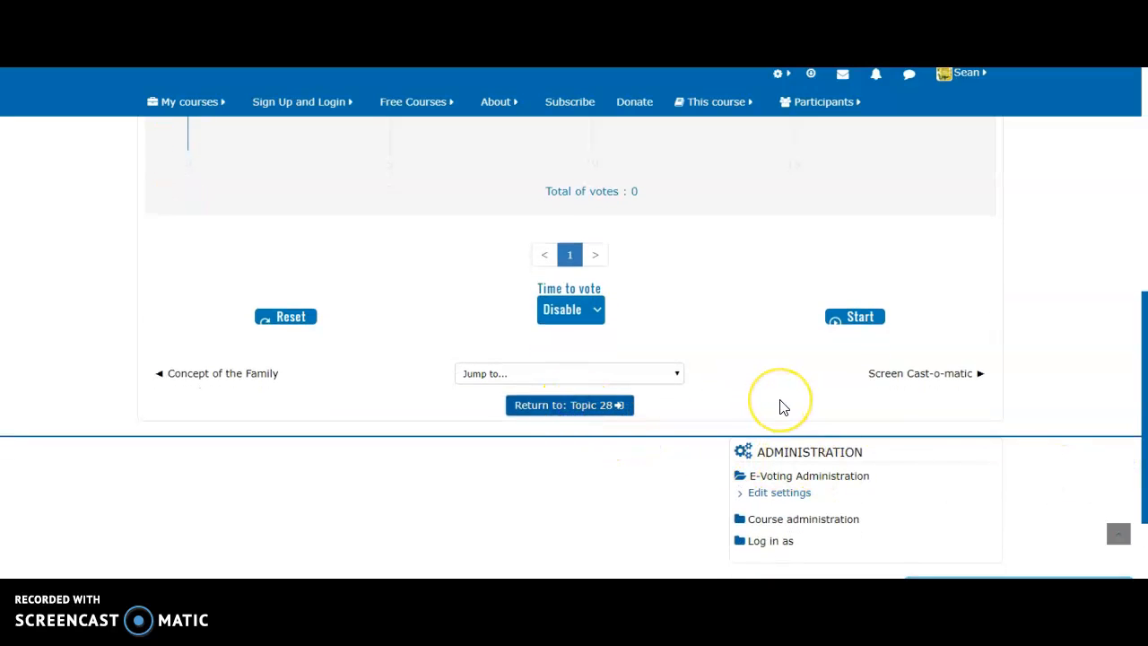
# Step: Scroll through Topic 28 to see the Concept of the Family room and Discipline Methods poll
pyautogui.scroll(-4, 790, 402)
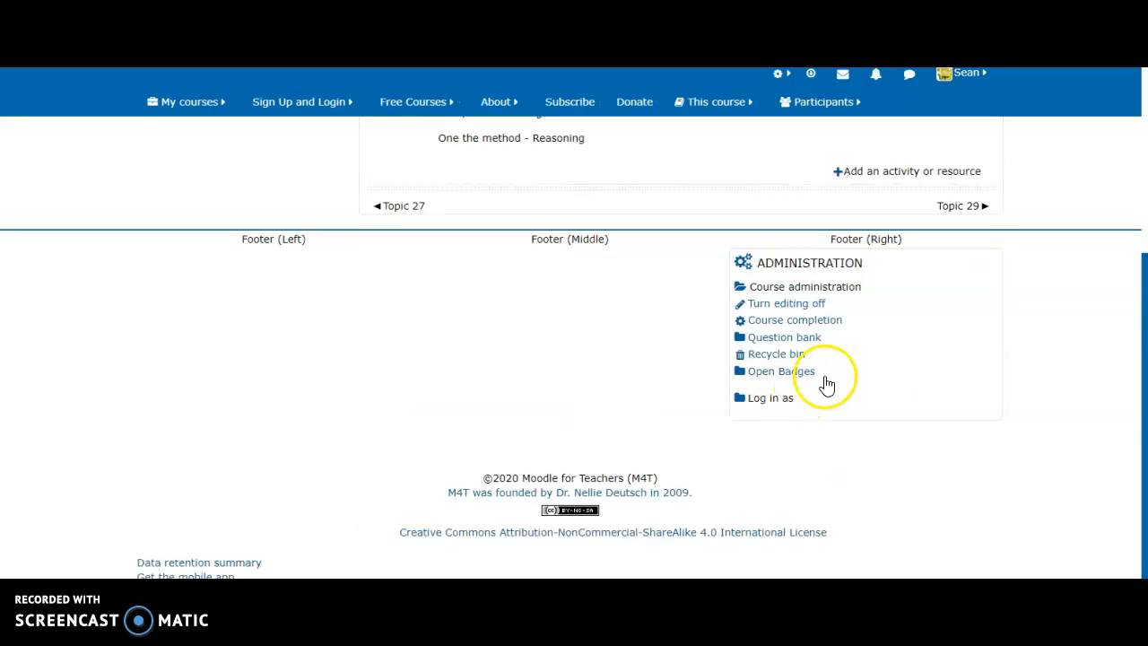
pyautogui.moveTo(1144, 489); pyautogui.dragTo(472, 257)
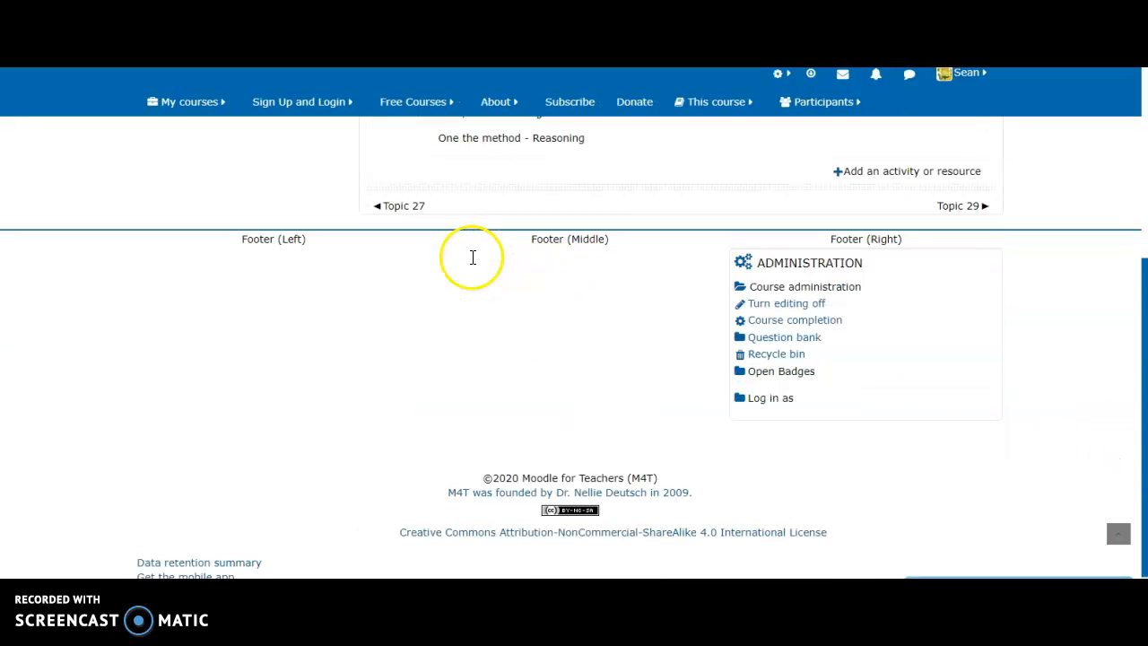
pyautogui.scroll(2, 1117, 377)
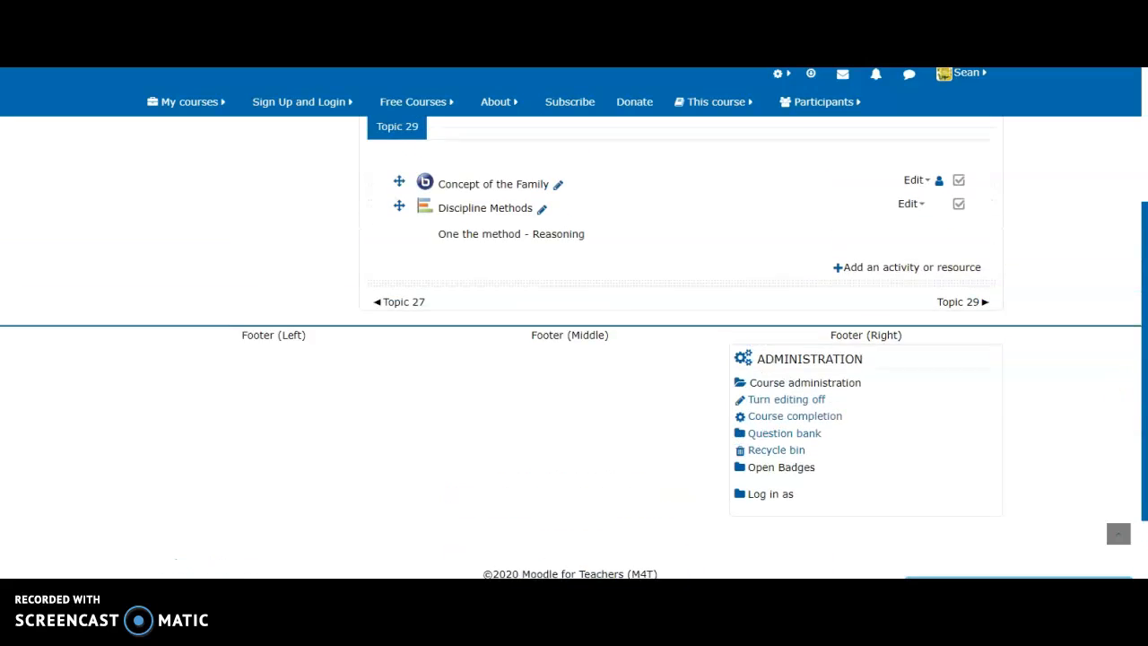